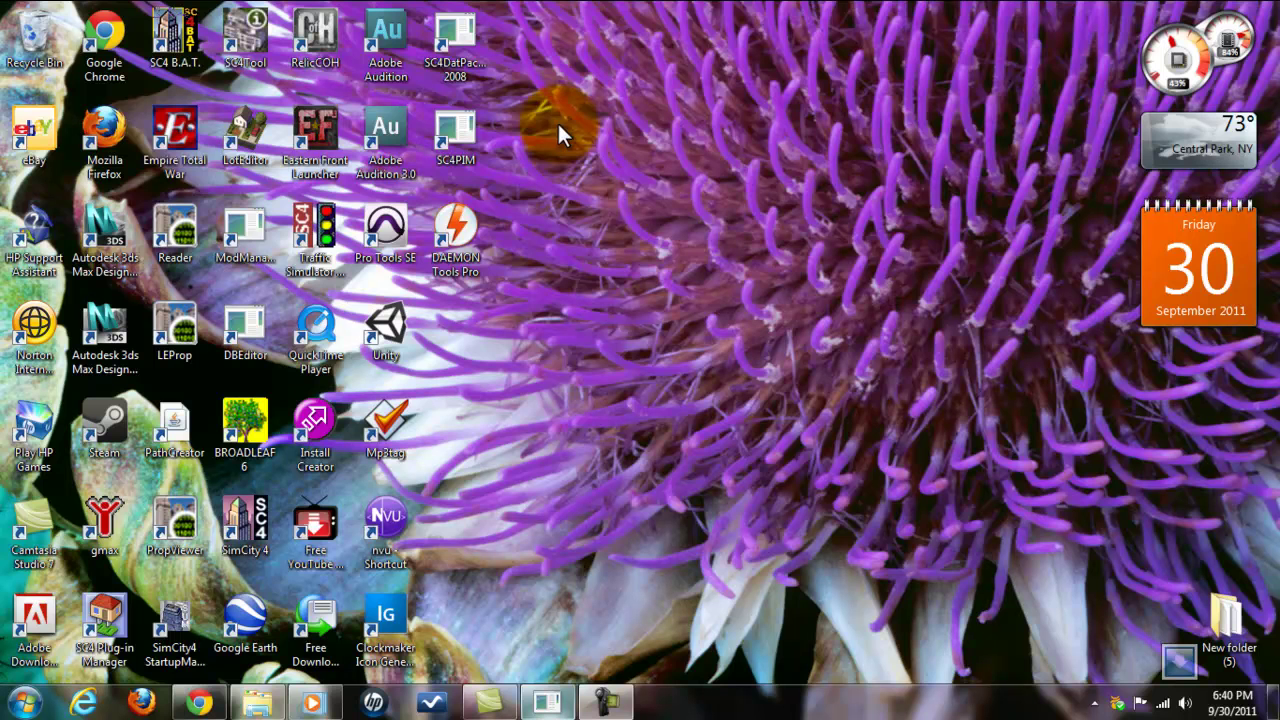
Step: Launch SC4PIM and load the plugin folders with only the main C:\PROGRA~2\Maxis\SIMCIT~1\ folder excluded
double_click(461, 130)
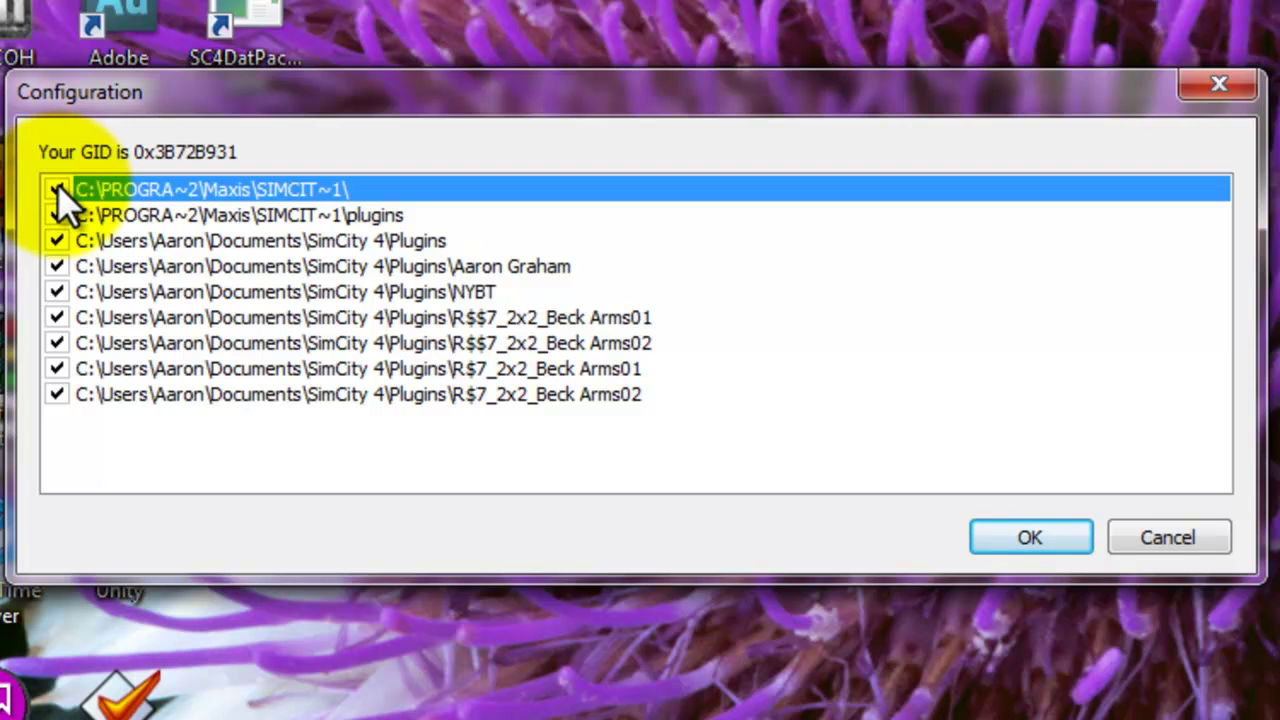
click(57, 188)
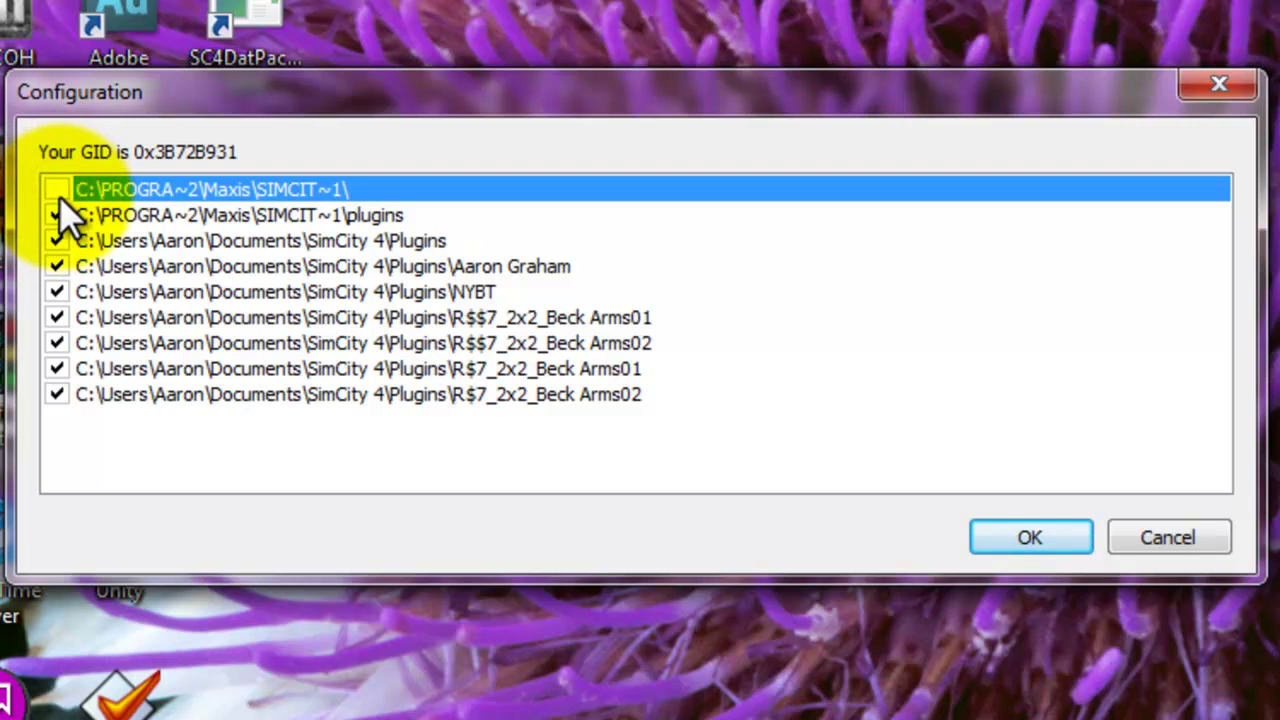
click(58, 190)
click(58, 190)
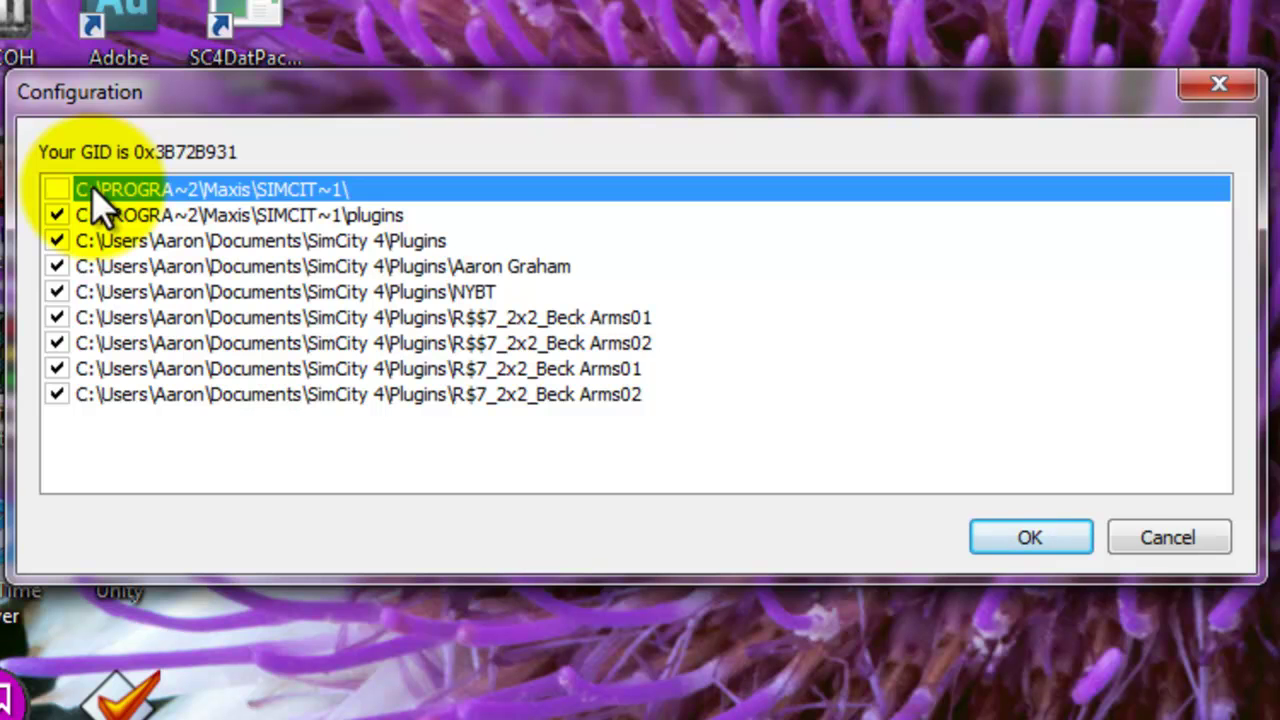
click(57, 215)
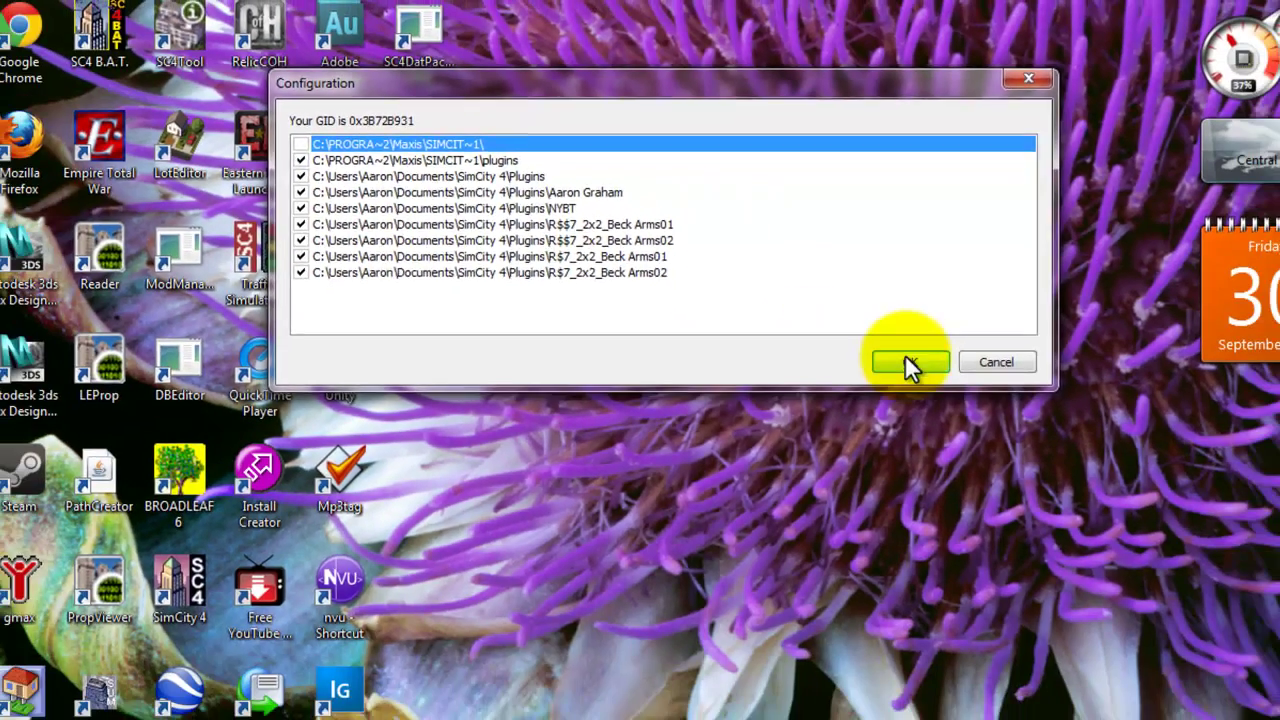
click(999, 492)
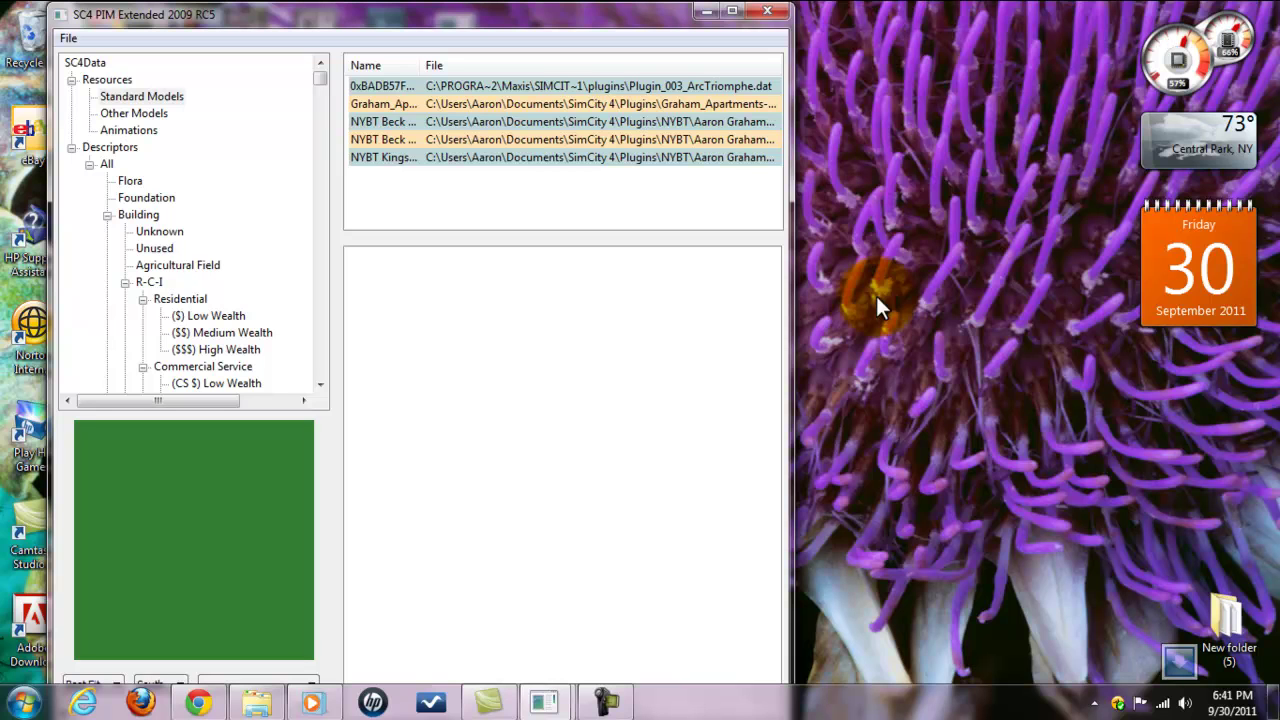
Step: Maximize the window, then preview the NYBT Kingsbridge Apartments Dark Nite entry in the standard models with its full name readable
click(731, 11)
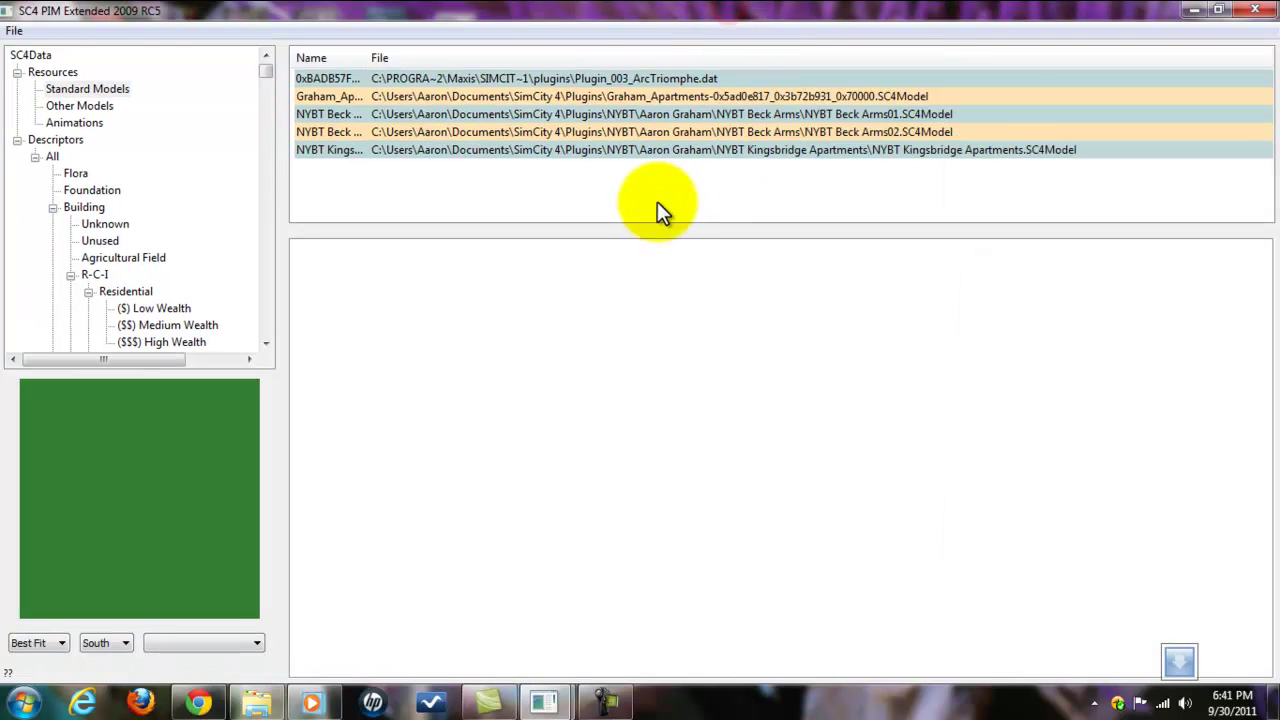
click(111, 89)
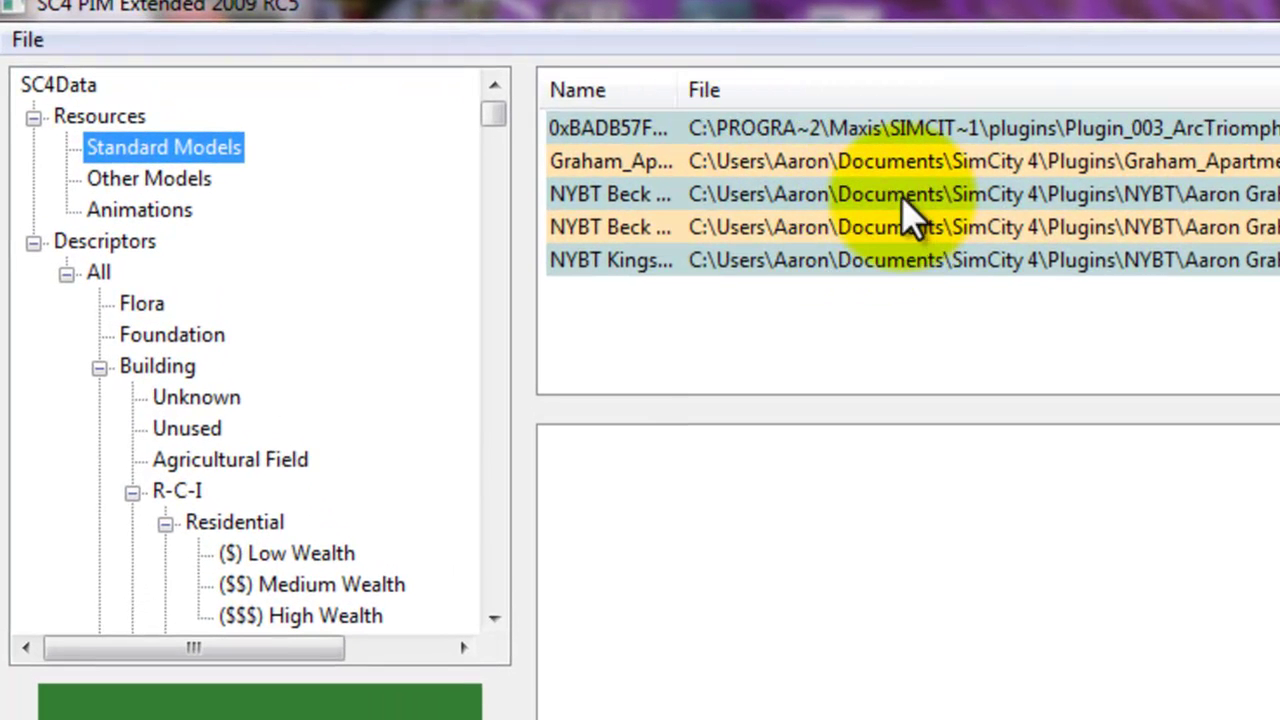
click(690, 262)
drag(683, 80, 976, 80)
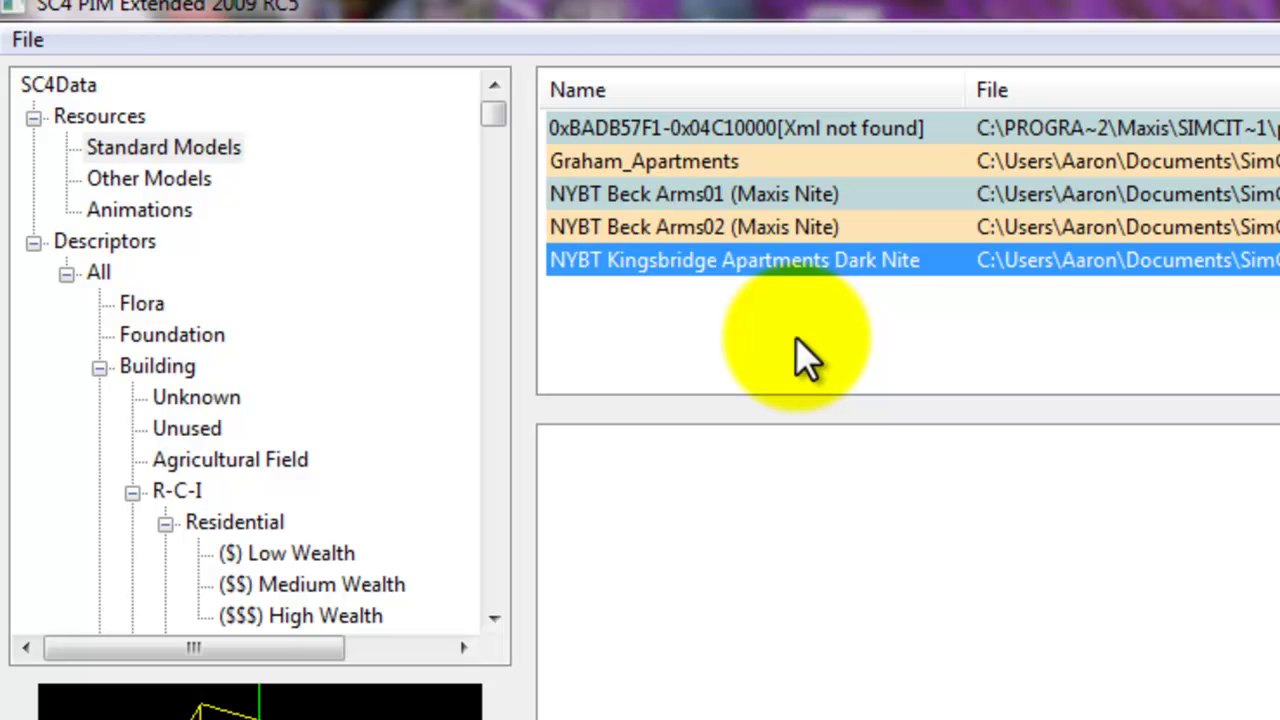
mouse_move(809, 270)
mouse_down()
mouse_move(838, 253)
mouse_move(823, 277)
mouse_up()
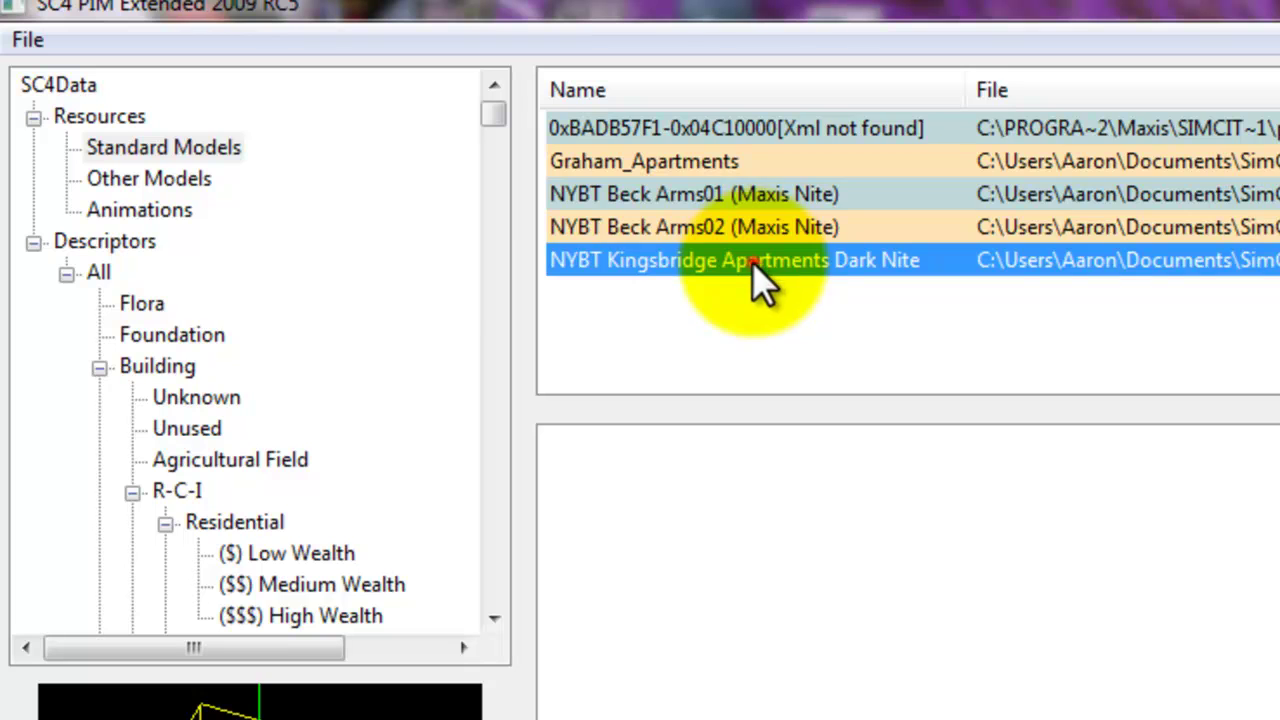
drag(751, 262, 457, 377)
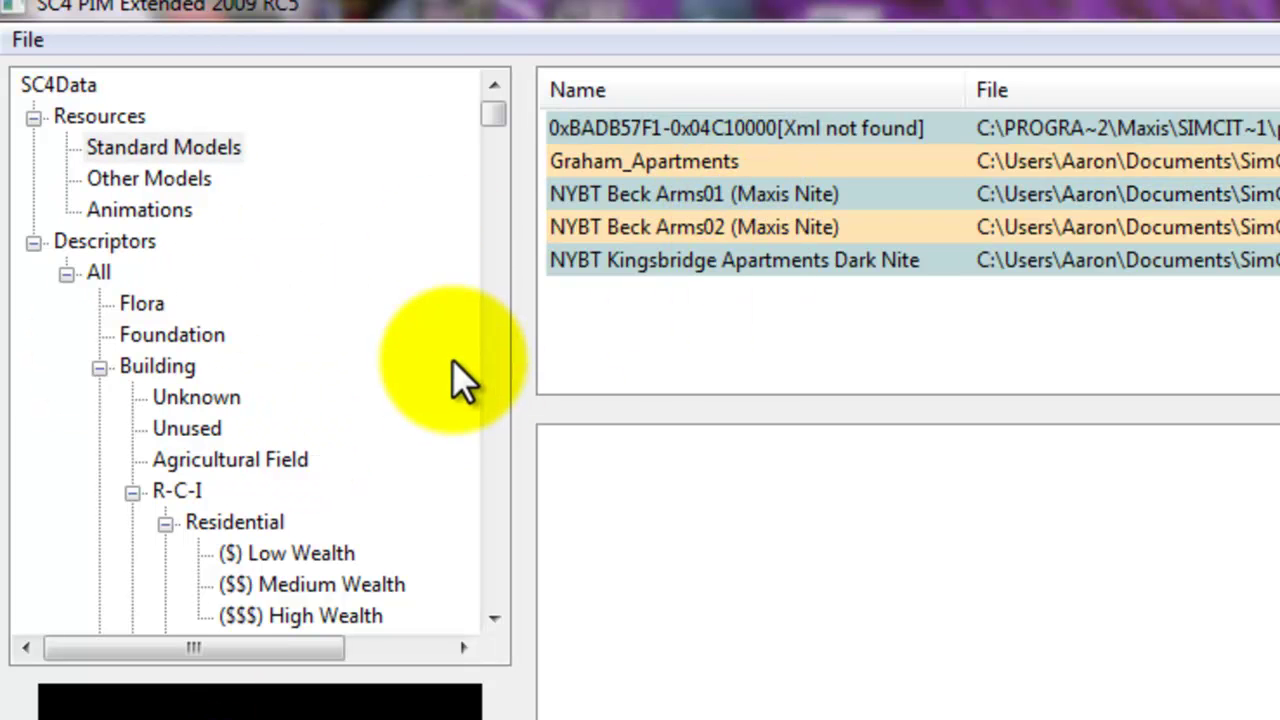
Step: Examine the building descriptor categories, including Residential, Commercial Service, Commercial Office, Agricultural Field and Industrial
drag(488, 110, 490, 122)
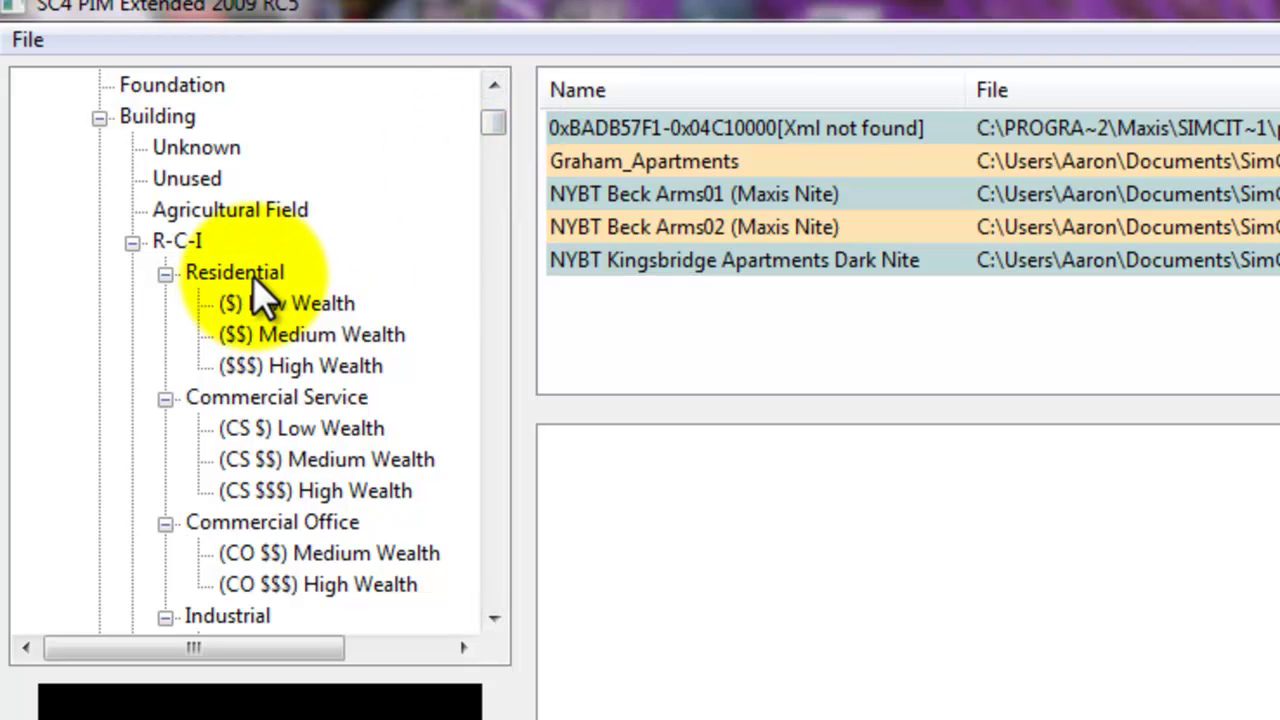
click(262, 524)
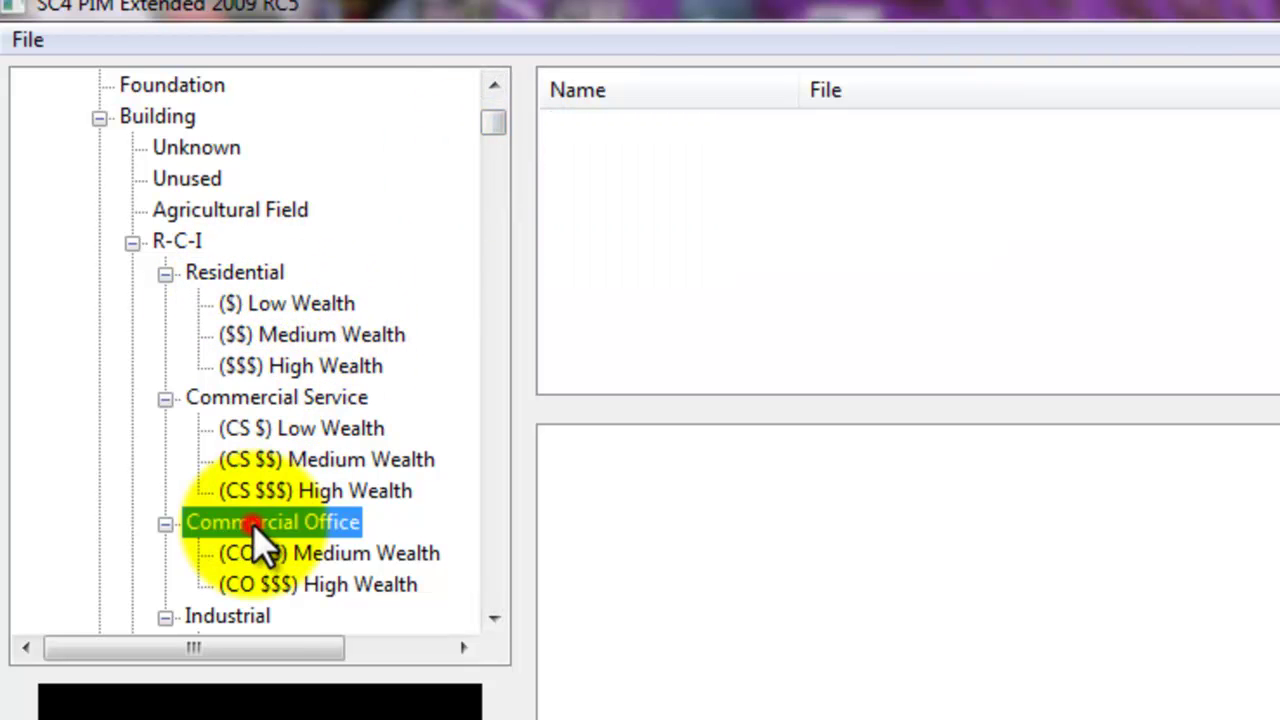
click(273, 404)
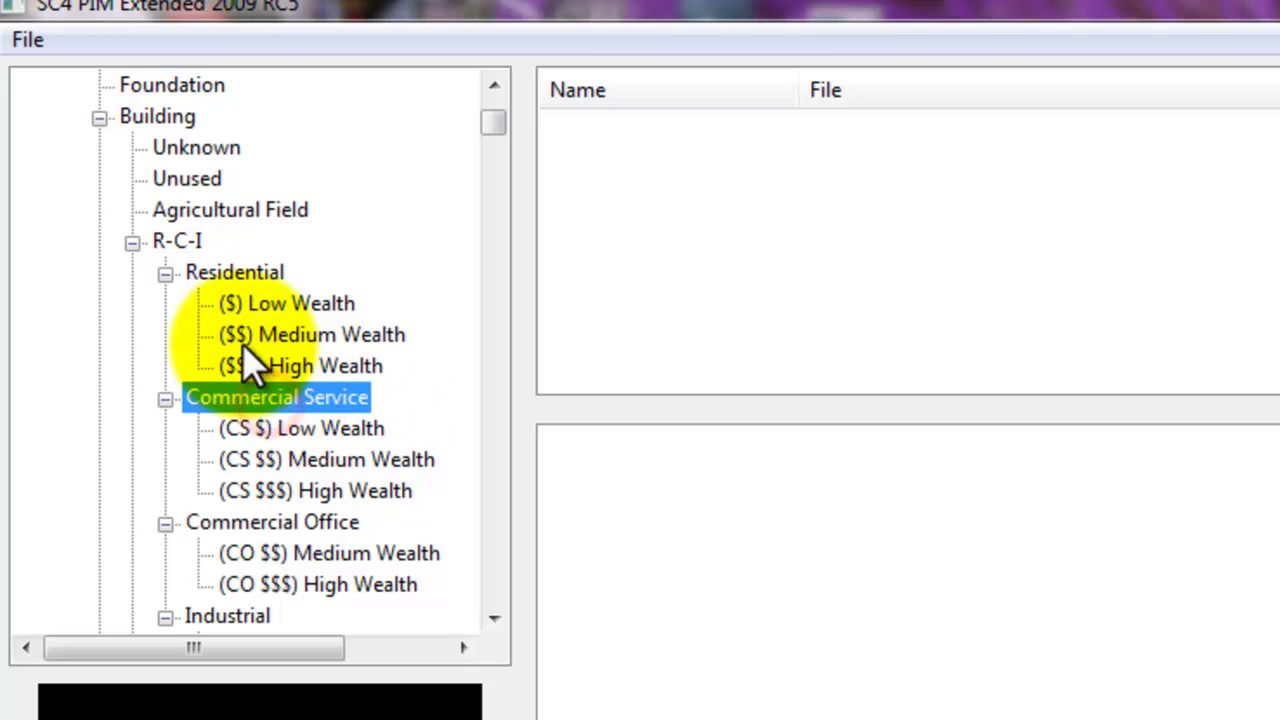
click(238, 274)
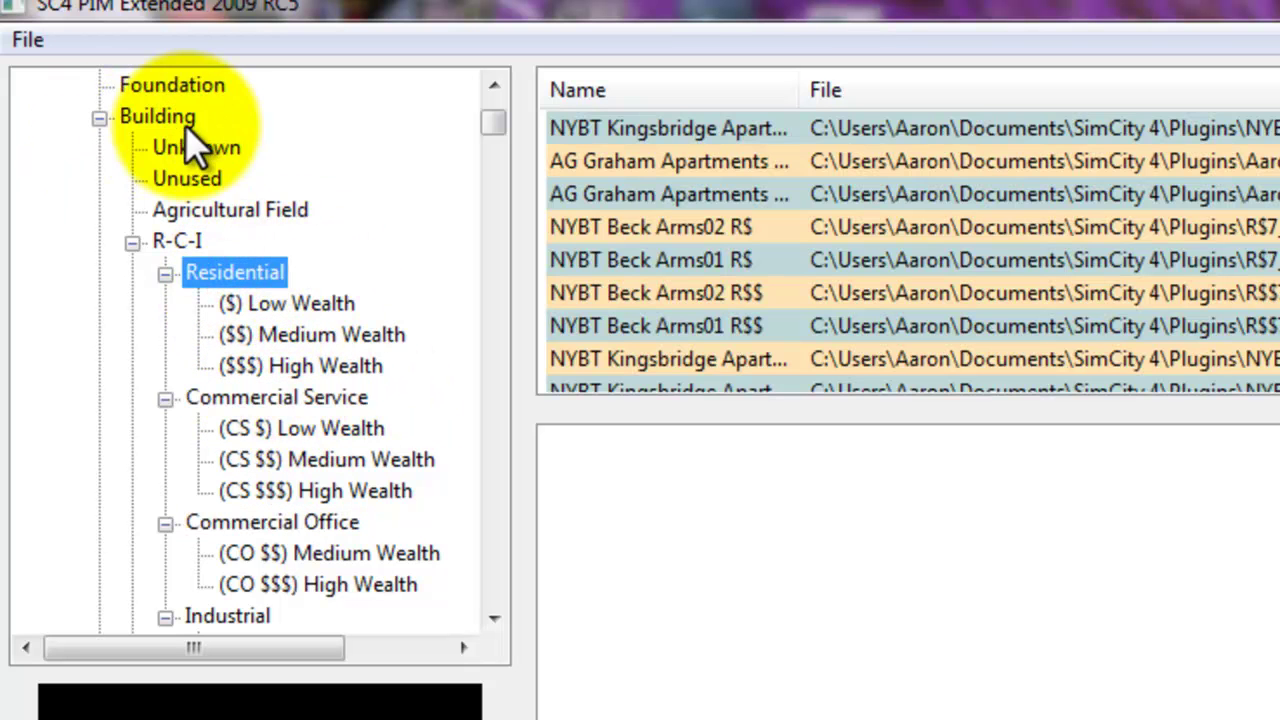
click(200, 210)
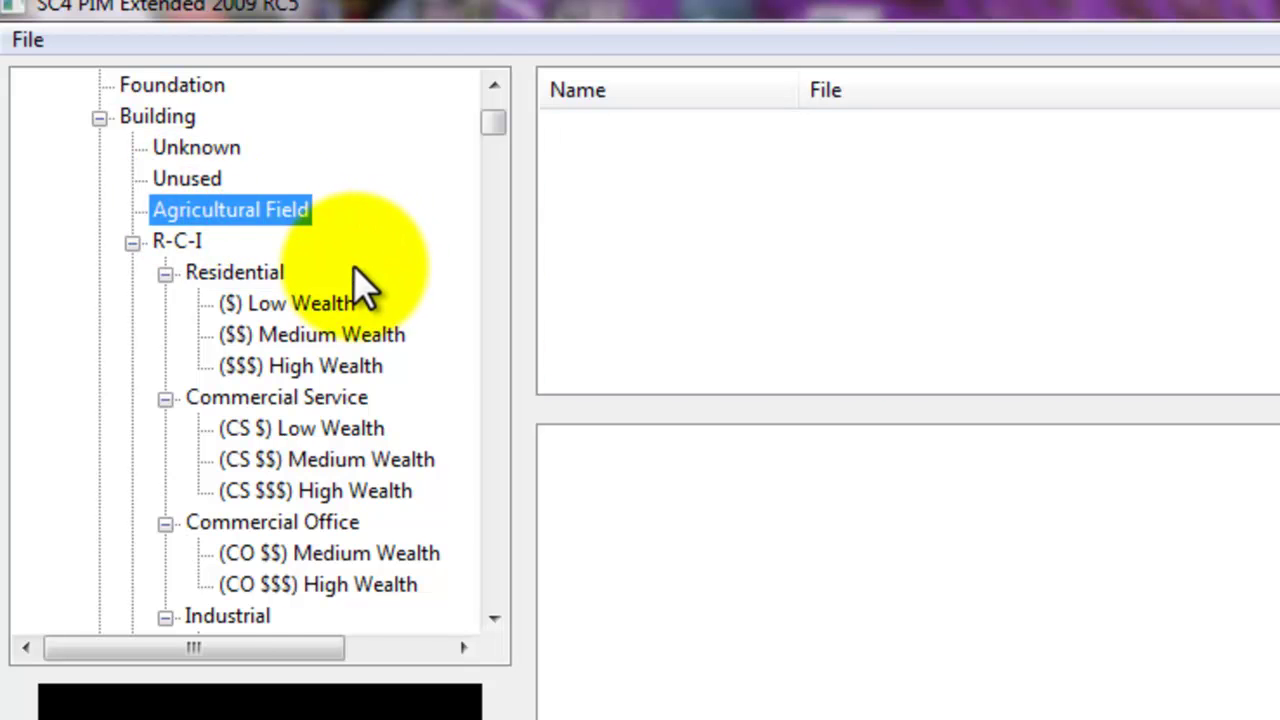
scroll(357, 286, down, 3)
scroll(357, 300, down, 3)
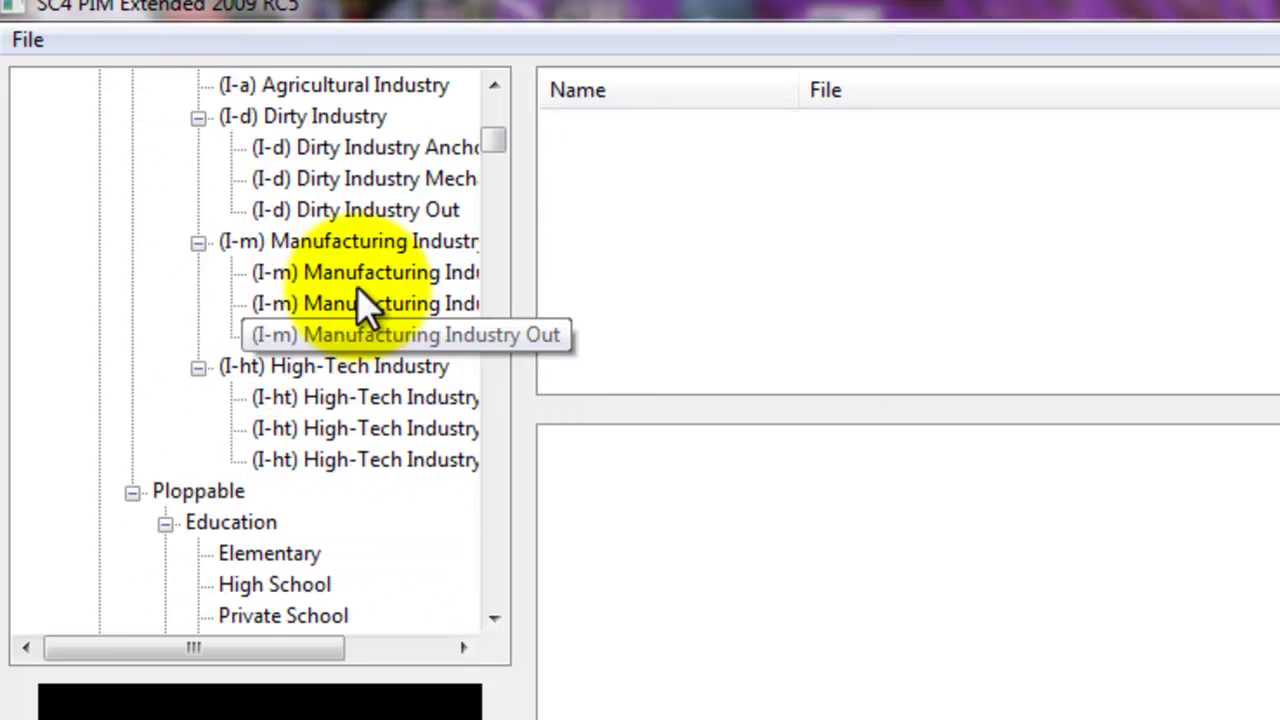
scroll(357, 251, up, 1)
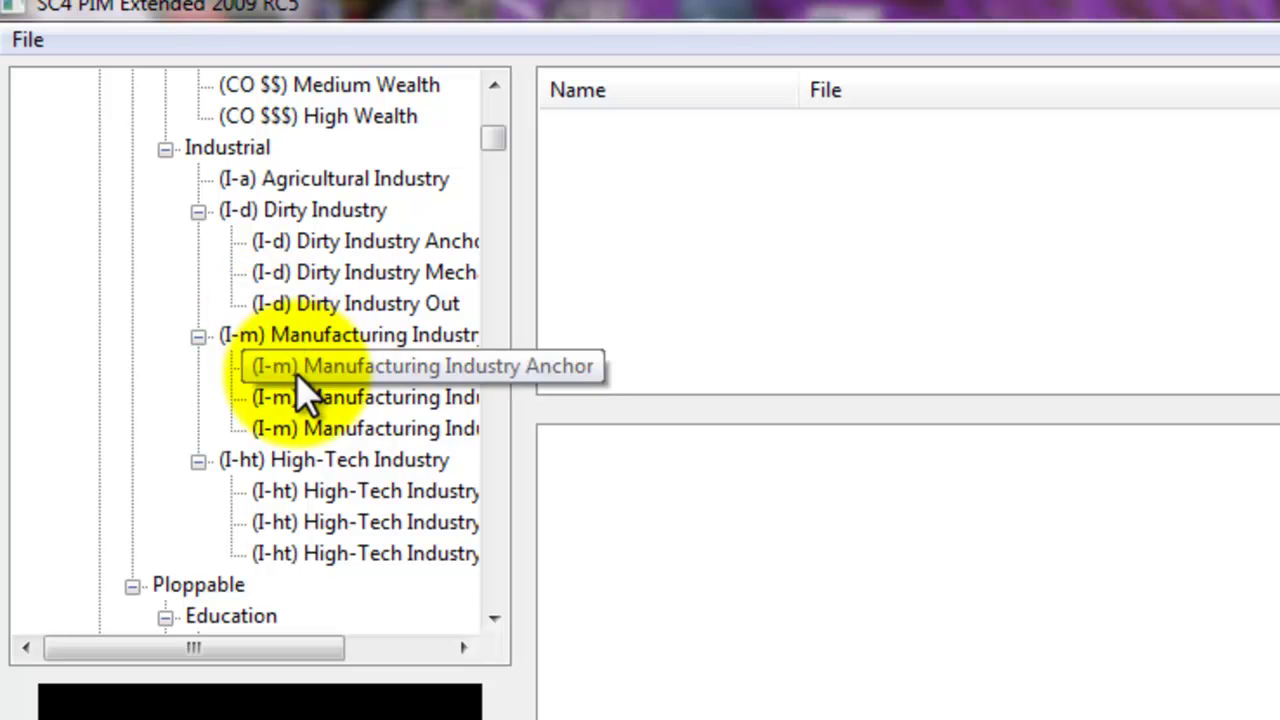
scroll(335, 395, up, 2)
scroll(330, 360, up, 6)
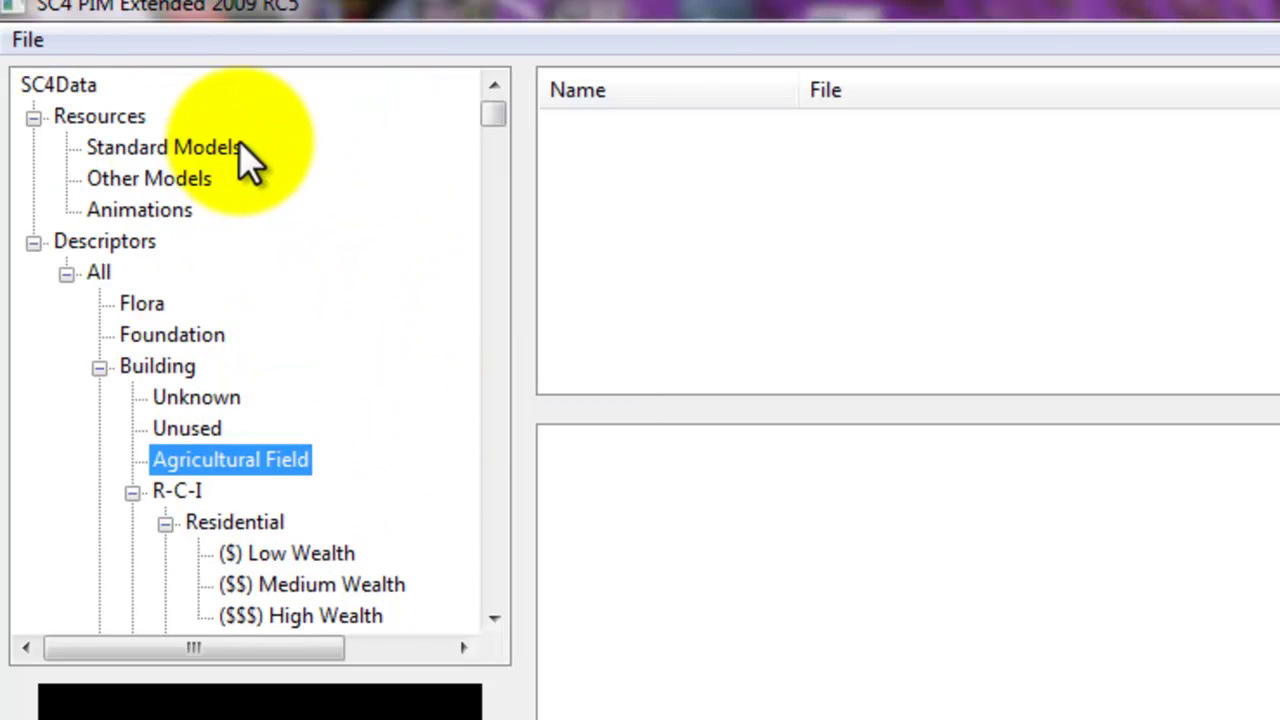
Step: Create a residential ($) Low Wealth building exemplar from the standard model NYBT Kingsbridge Apartments Dark Nite, keeping the suggested name
click(180, 147)
double_click(816, 88)
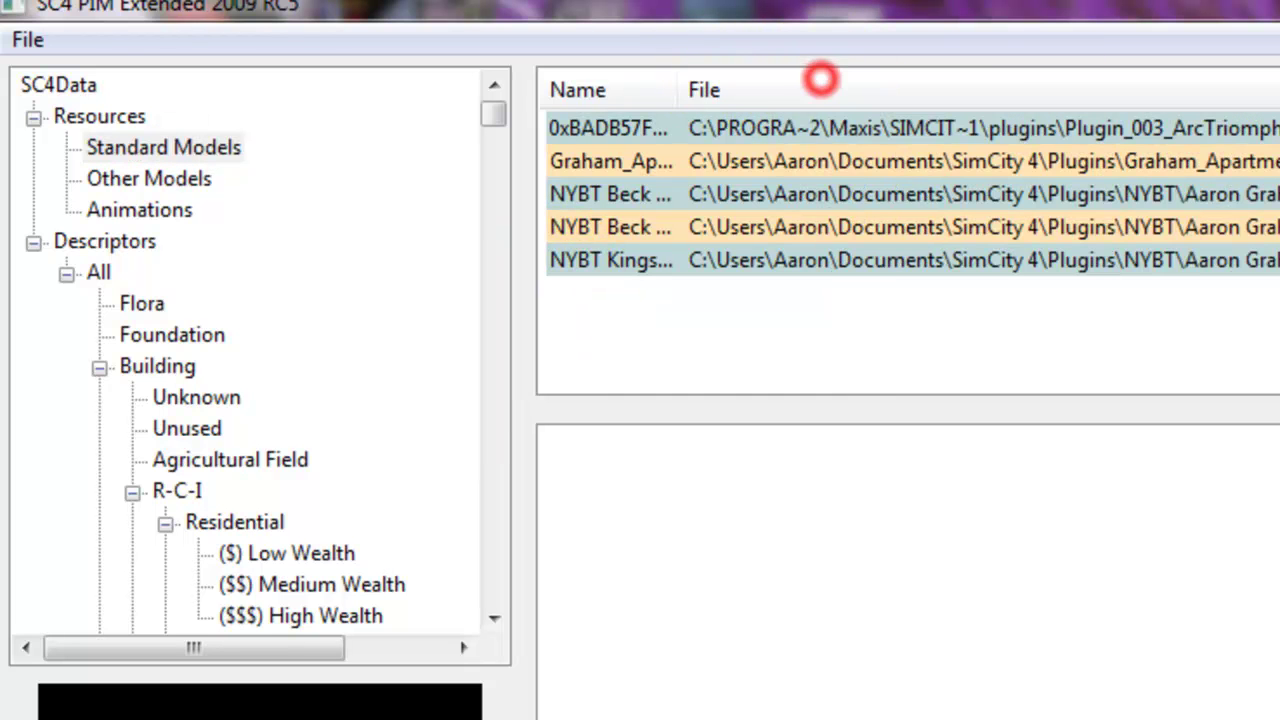
click(770, 262)
drag(770, 262, 312, 552)
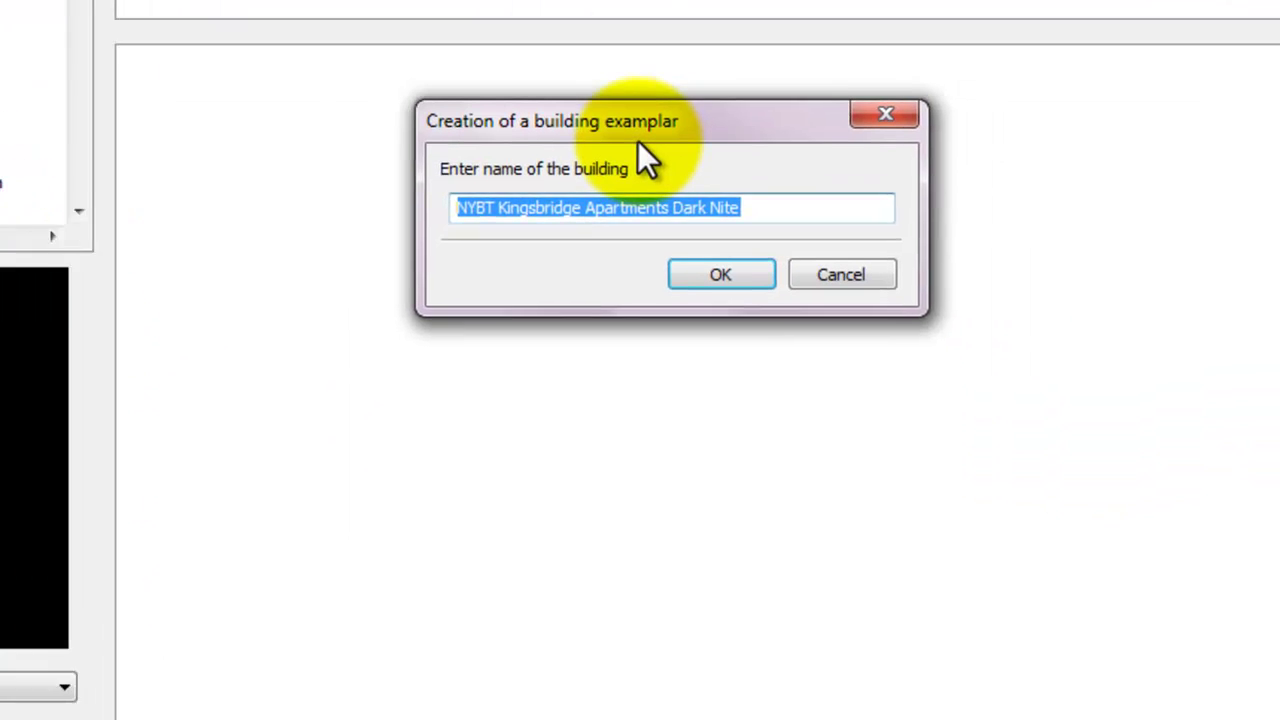
click(725, 273)
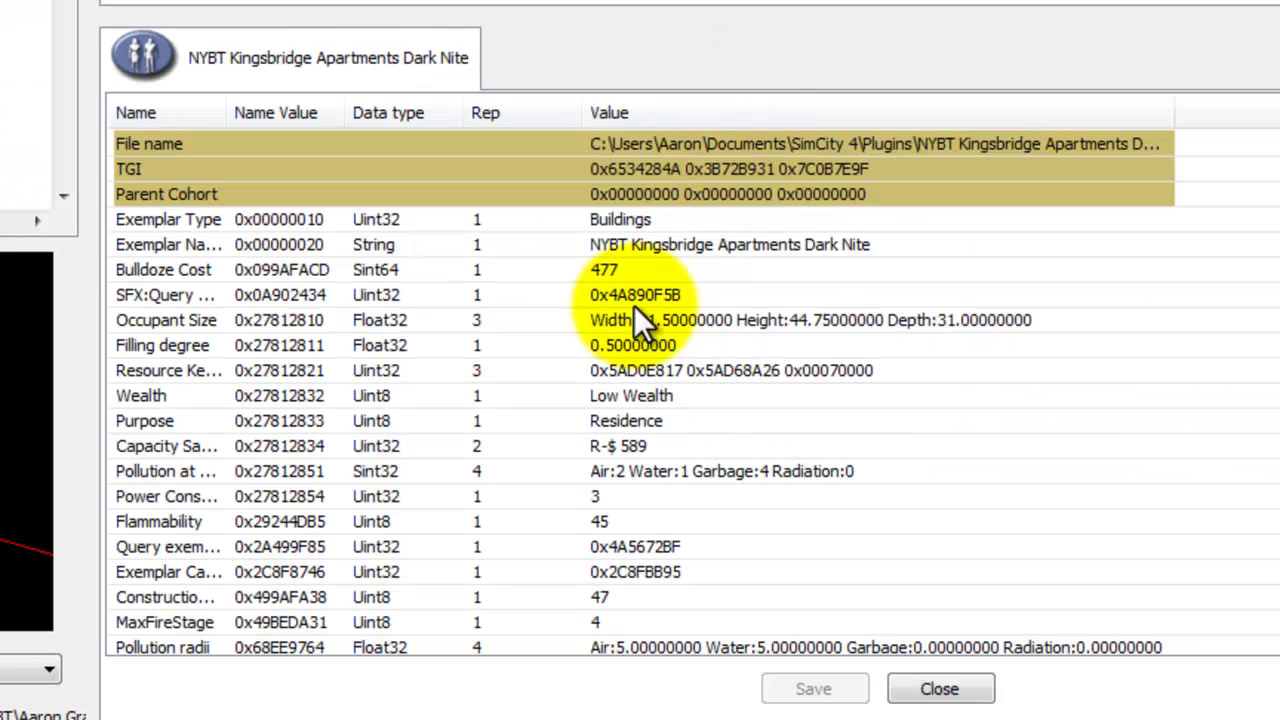
Step: Recompute the exemplar's properties as ($) Low Wealth and set the building's filling degree to 0.6
right_click(580, 295)
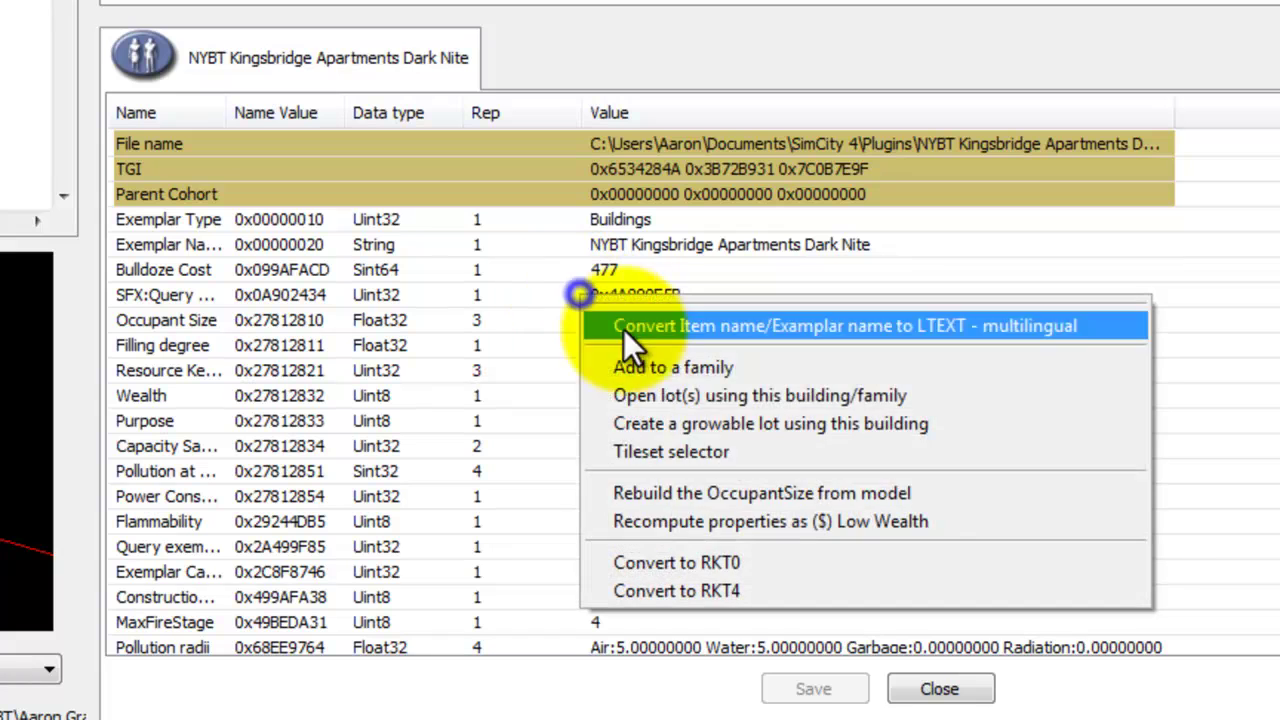
click(803, 514)
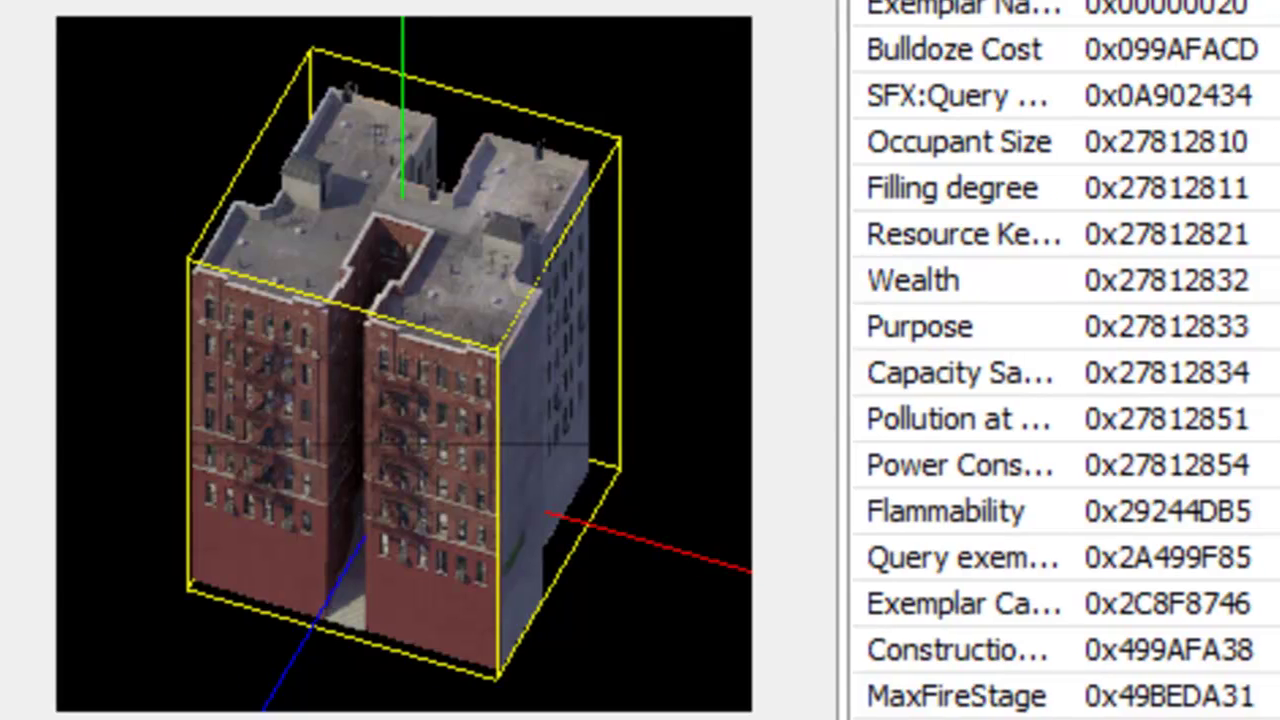
double_click(956, 188)
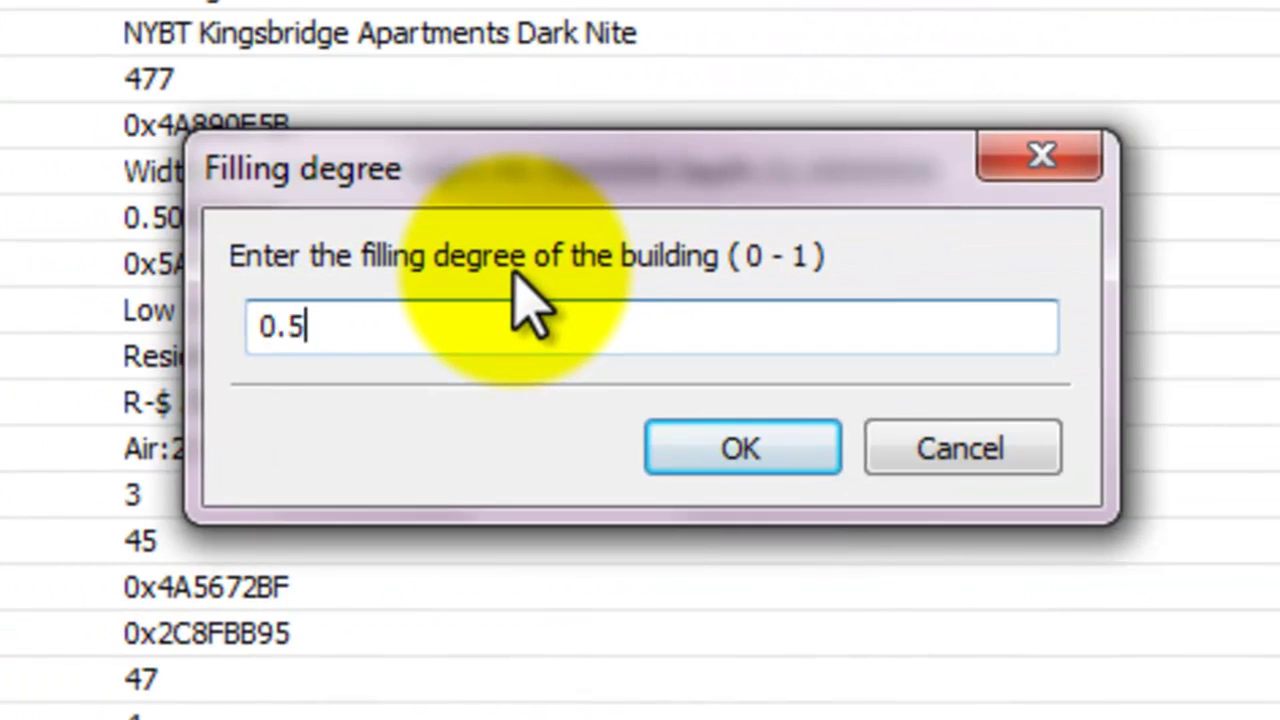
key(BackSpace)
text(6)
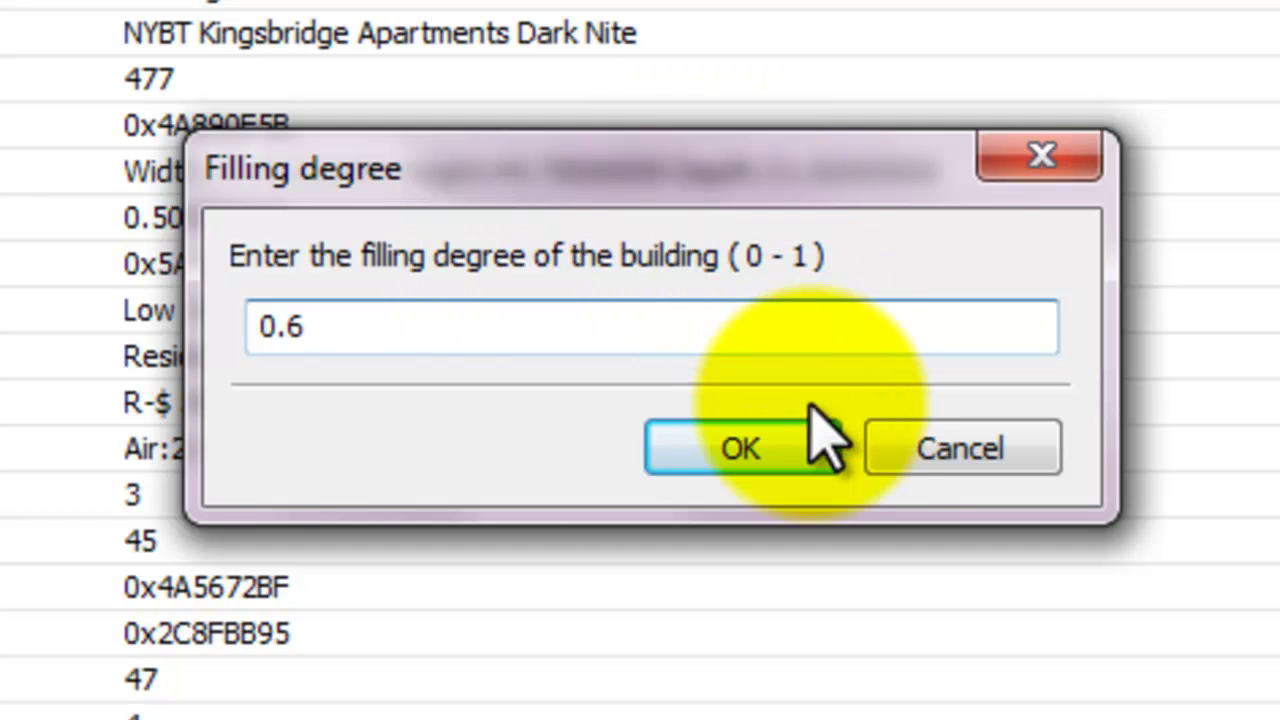
click(790, 448)
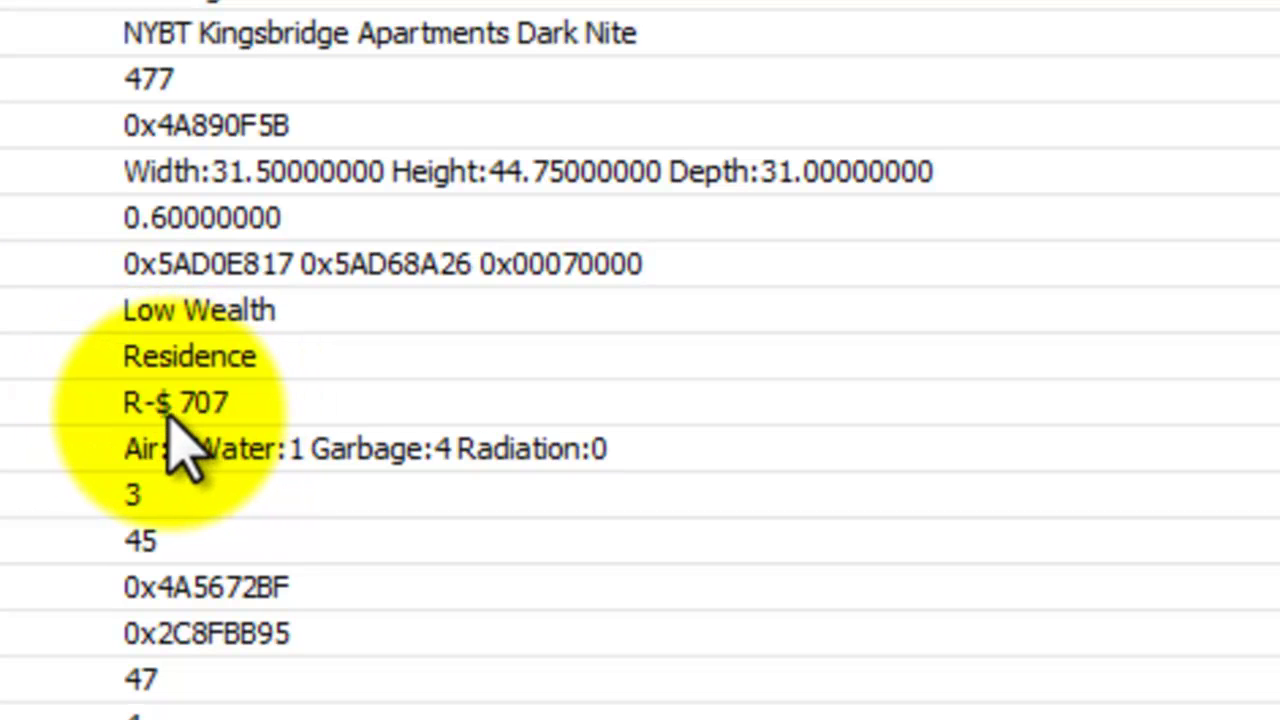
Step: Convert the building's item name/exemplar name to multilingual LTEXT
click(237, 405)
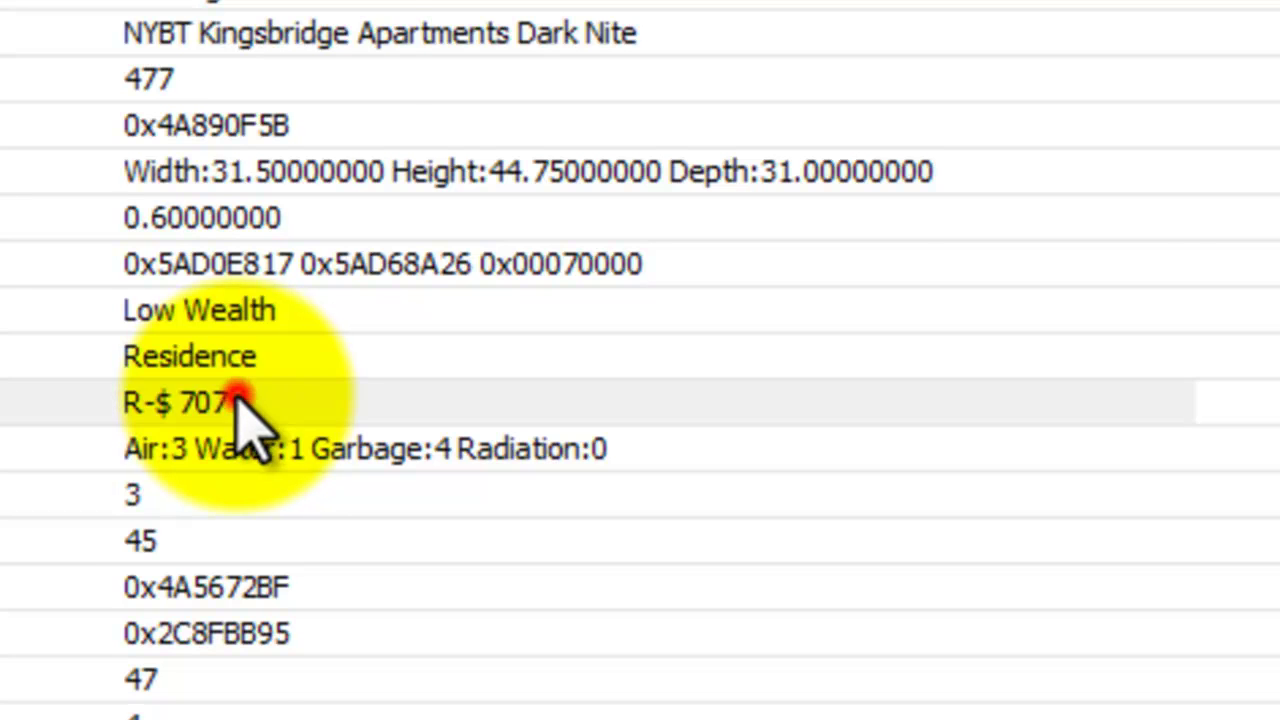
scroll(310, 80, down, 2)
right_click(307, 127)
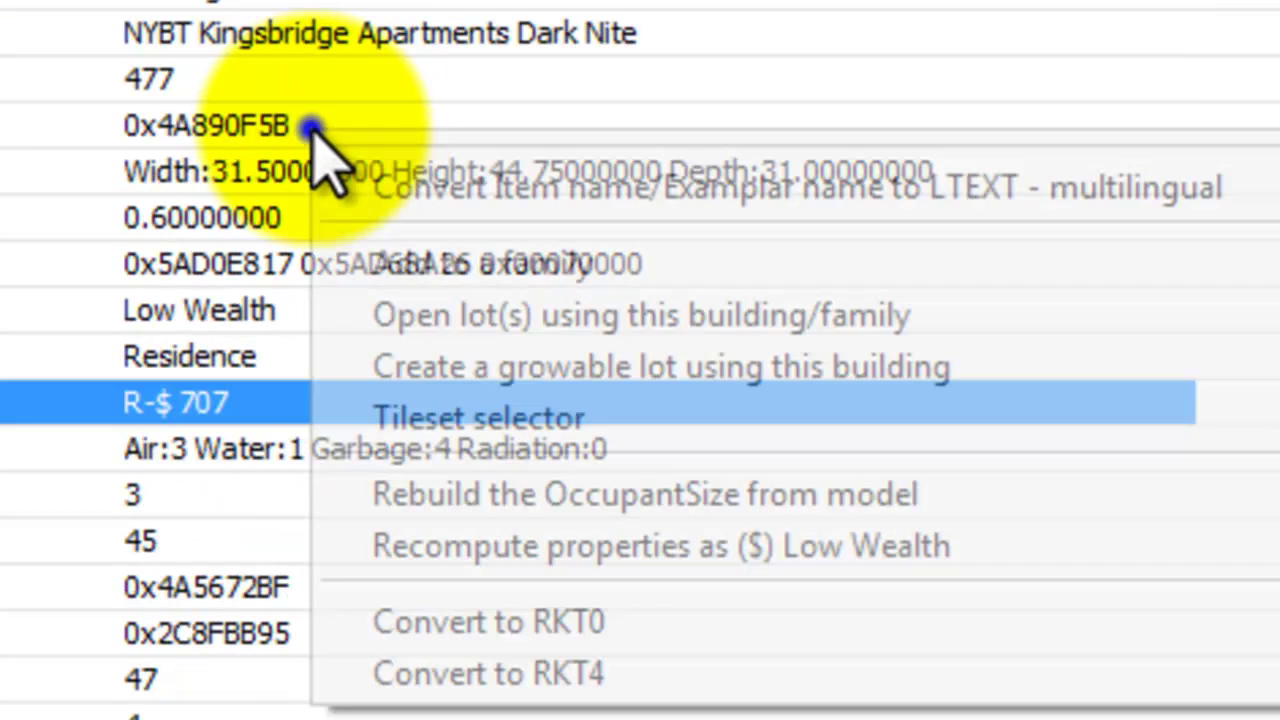
click(506, 186)
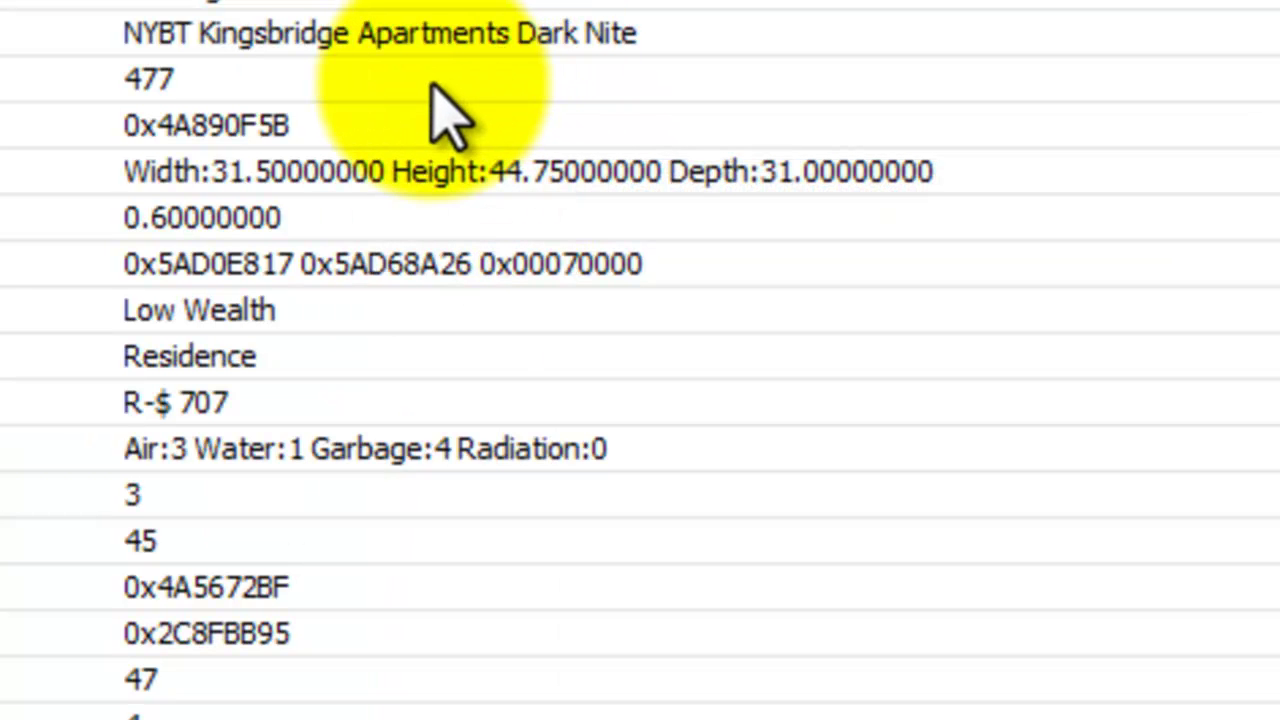
Step: Review the exemplar's remaining properties and the languages offered for the User Visible Name Key LTEXTs
click(408, 165)
scroll(405, 125, down, 4)
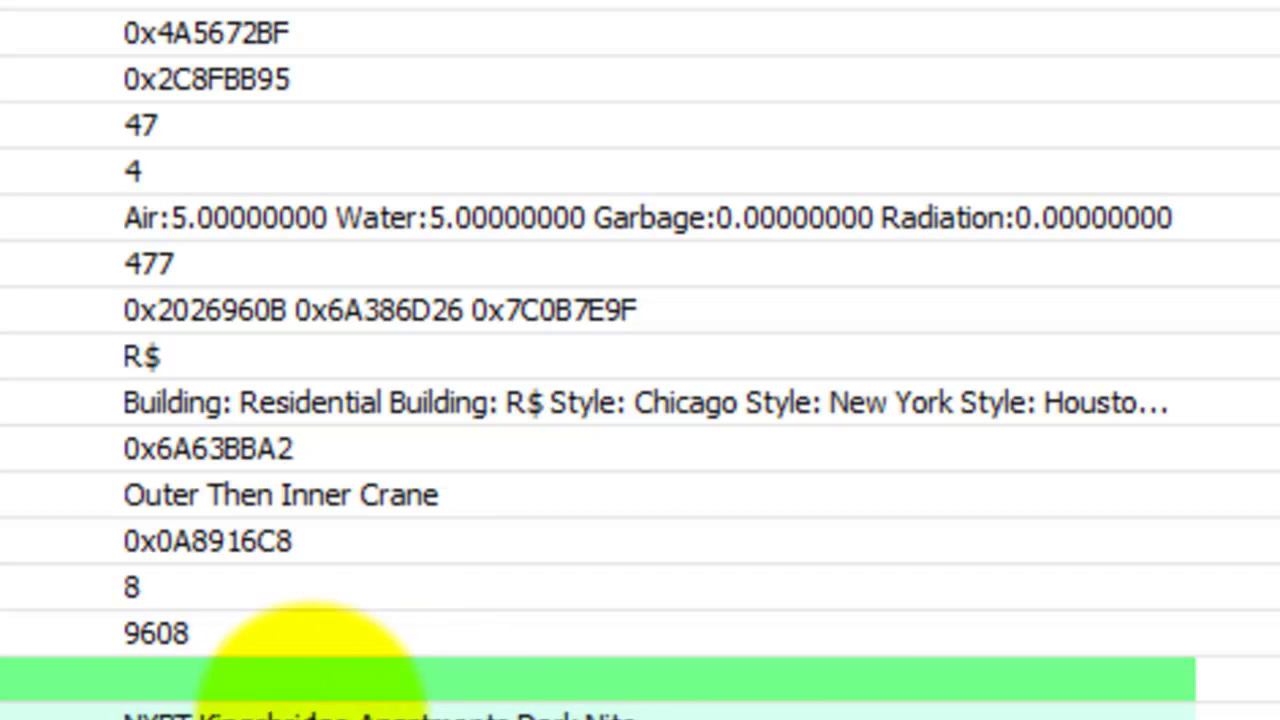
click(286, 403)
scroll(300, 440, up, 4)
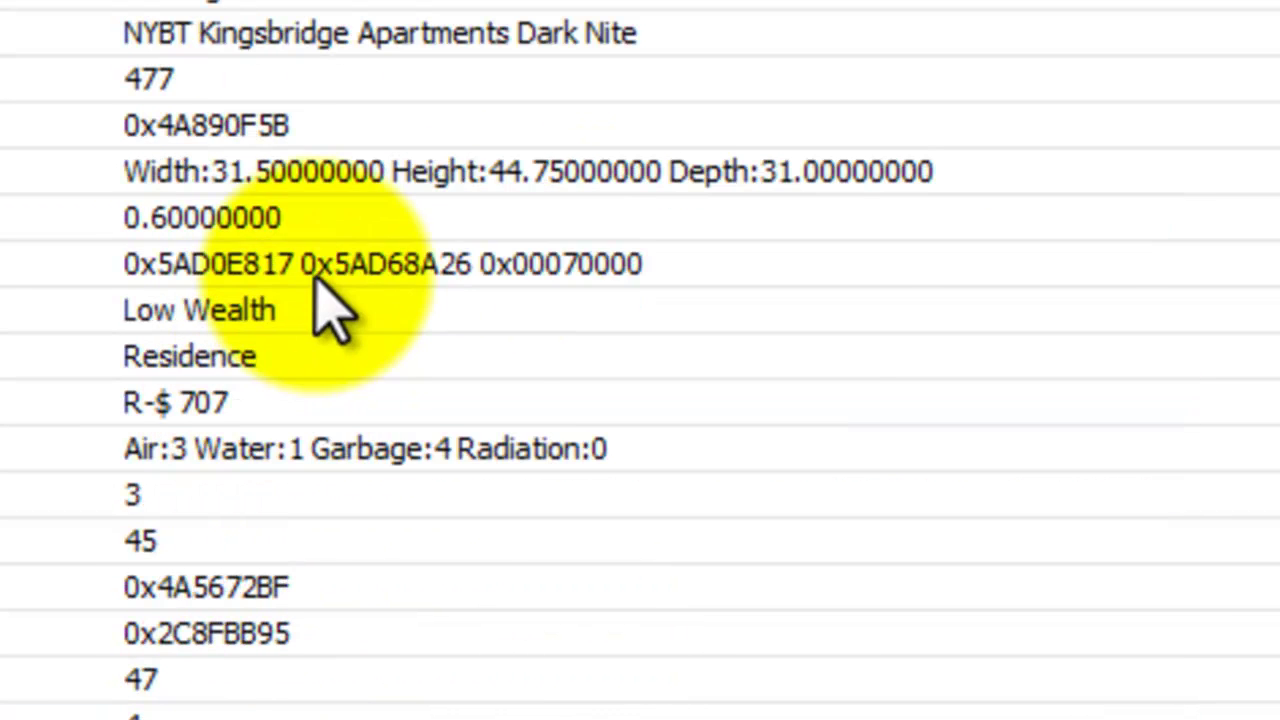
right_click(272, 218)
mouse_move(509, 271)
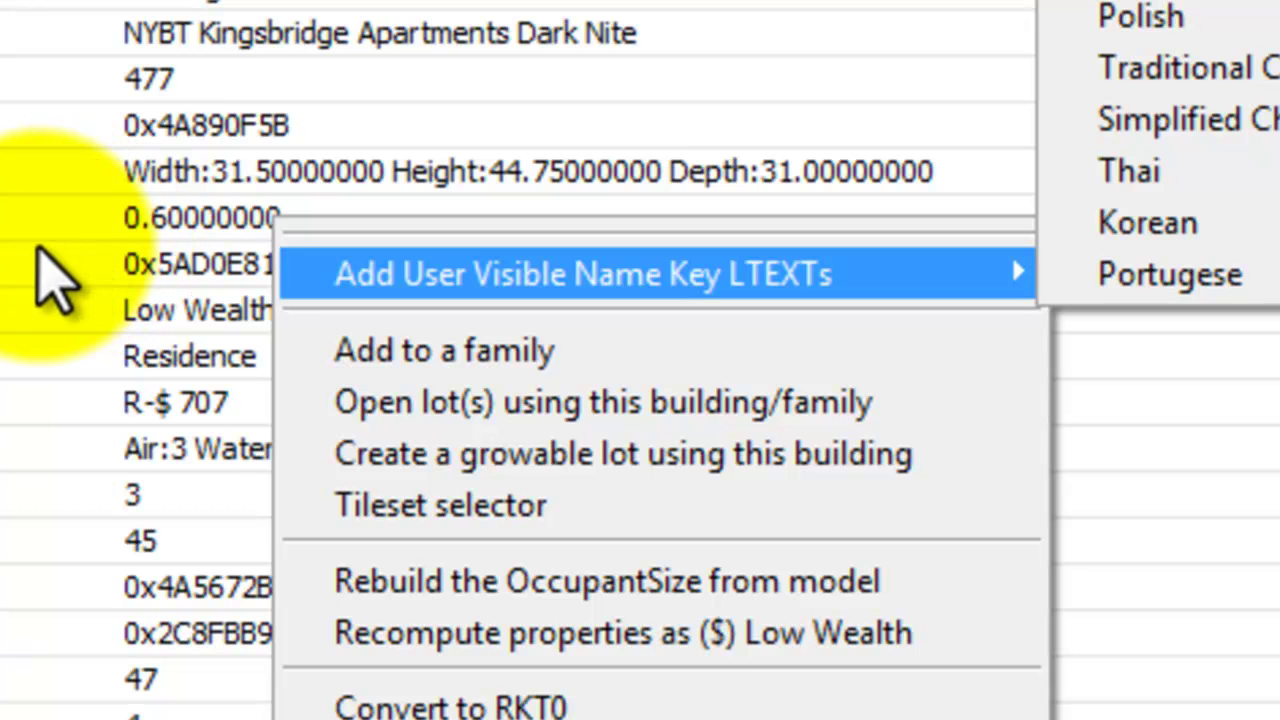
click(42, 172)
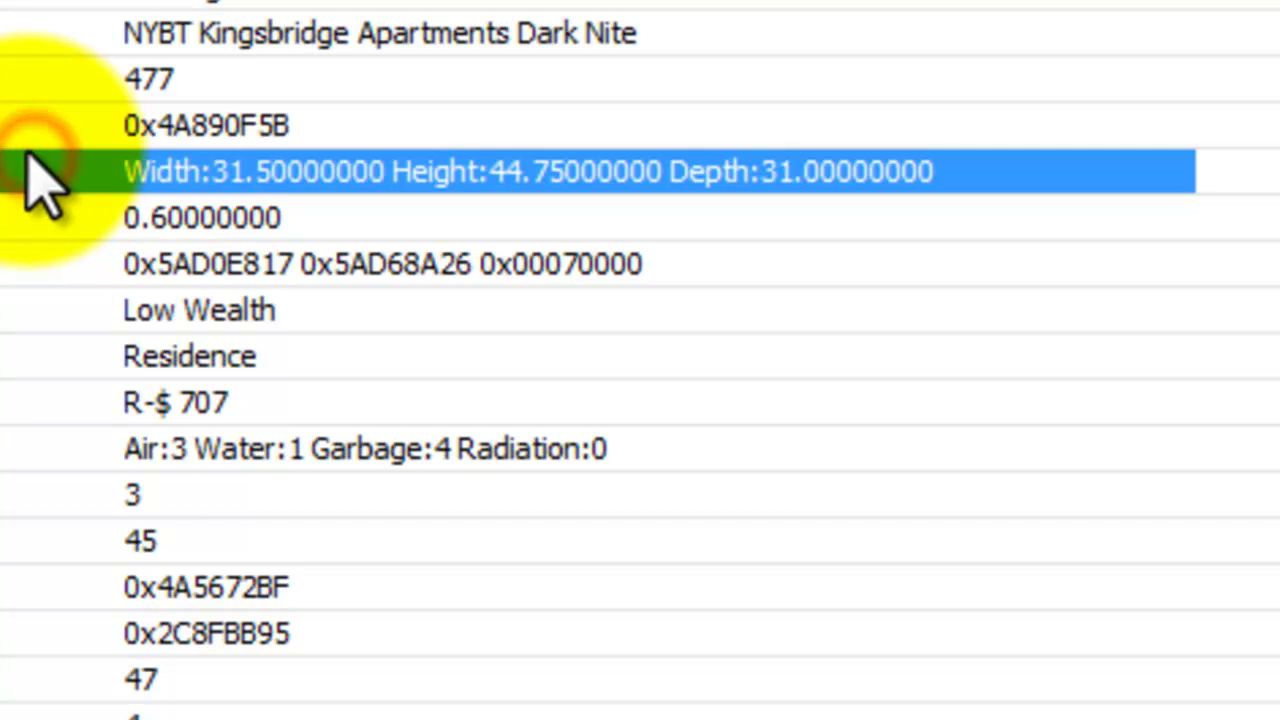
Step: Create a growable lot using this building, with width 2, height 2 and stage 7
right_click(114, 189)
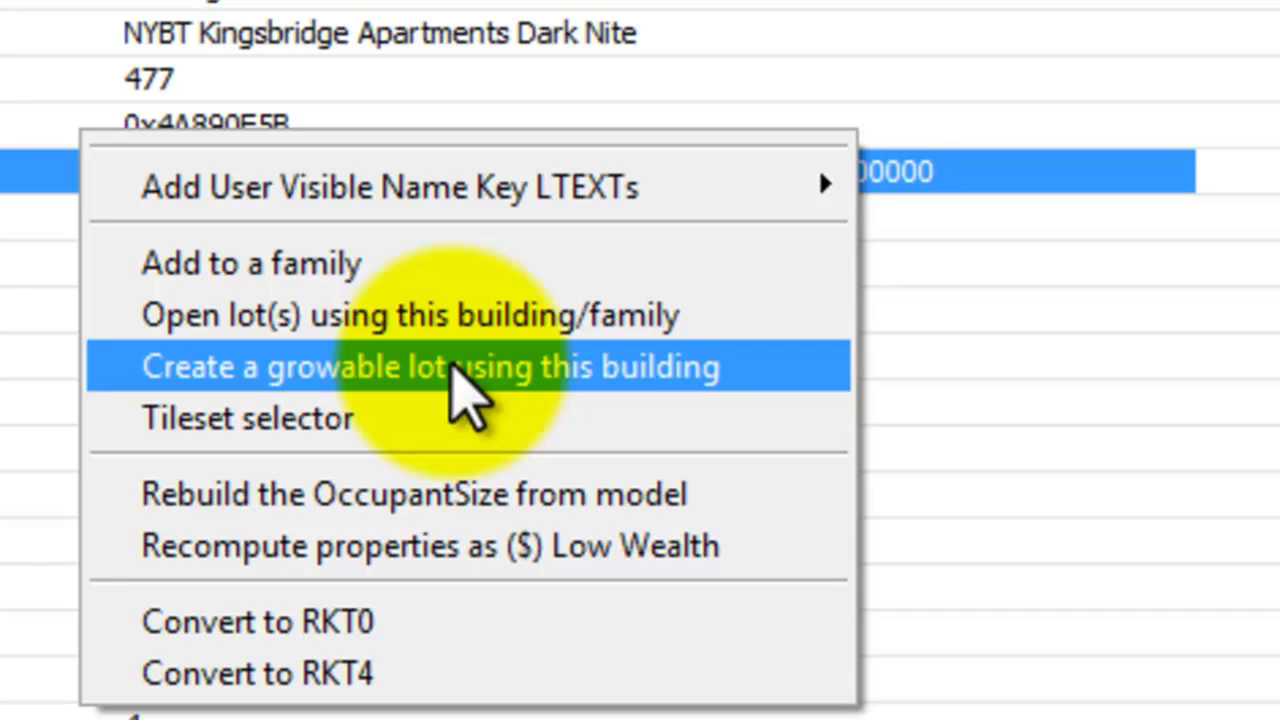
click(452, 364)
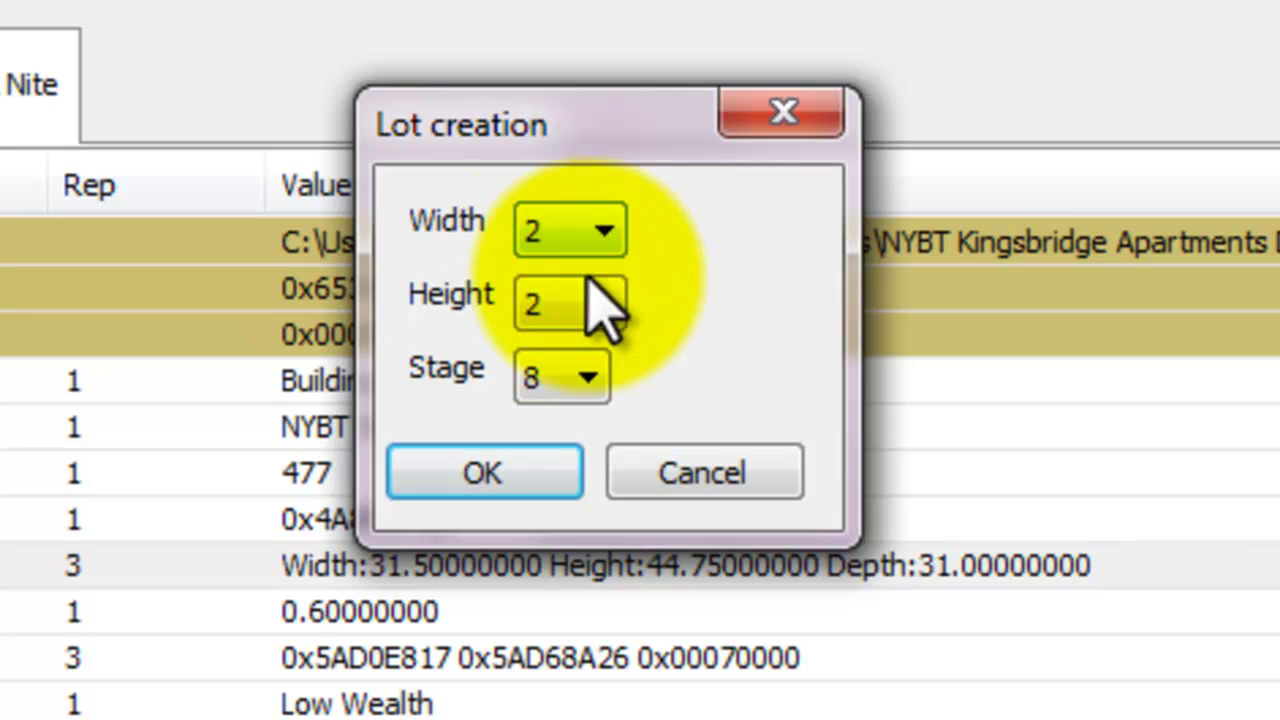
click(568, 374)
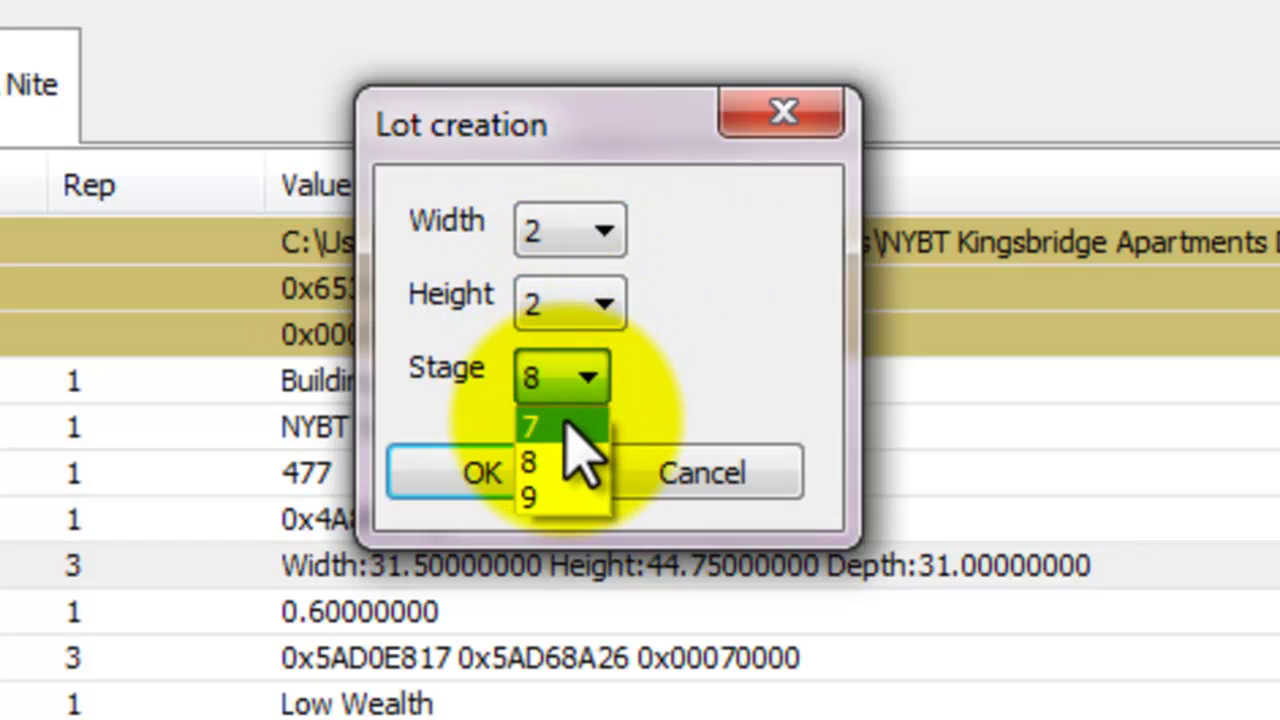
click(565, 428)
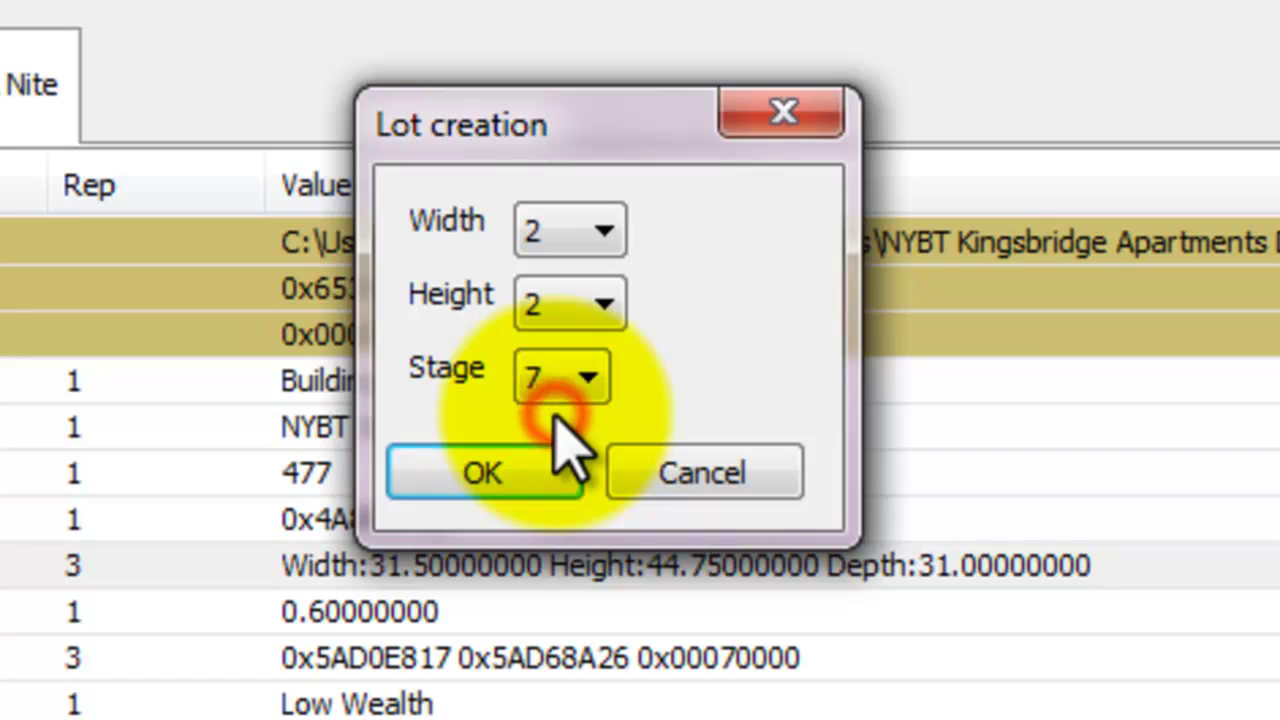
click(495, 478)
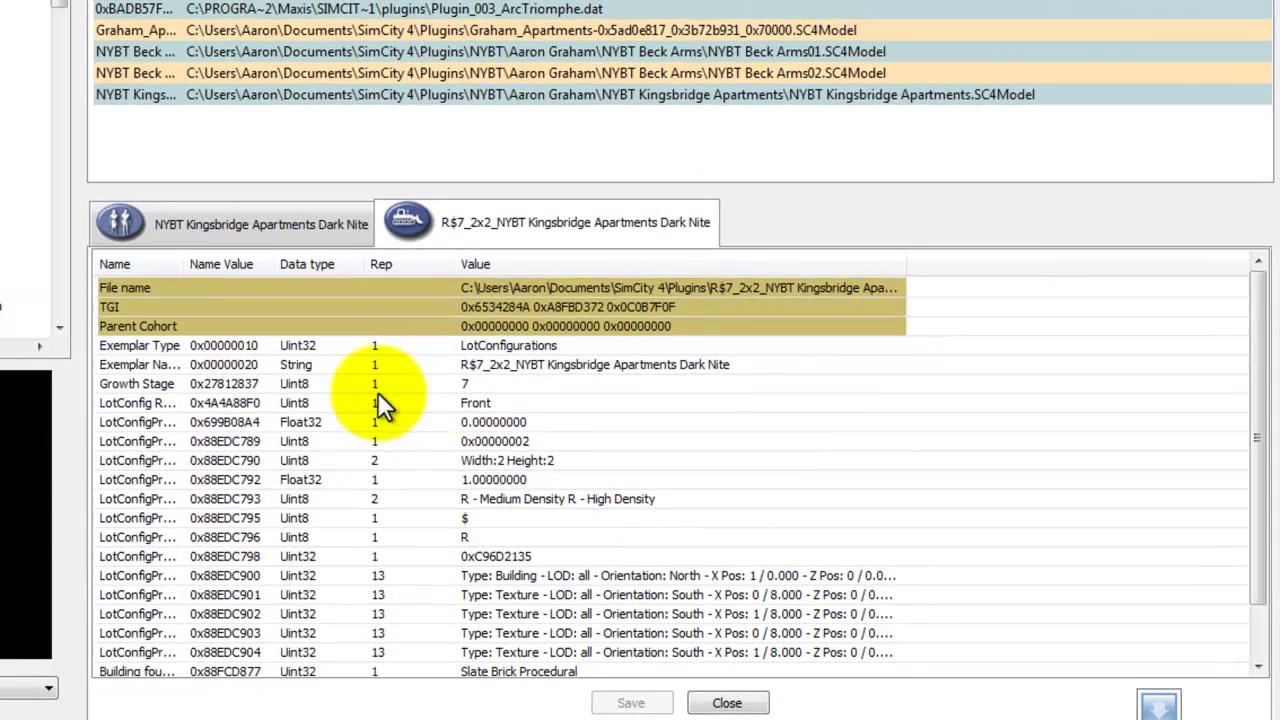
Step: Review the new lot's properties and recompute its growth stage as 7
click(485, 458)
scroll(488, 446, down, 1)
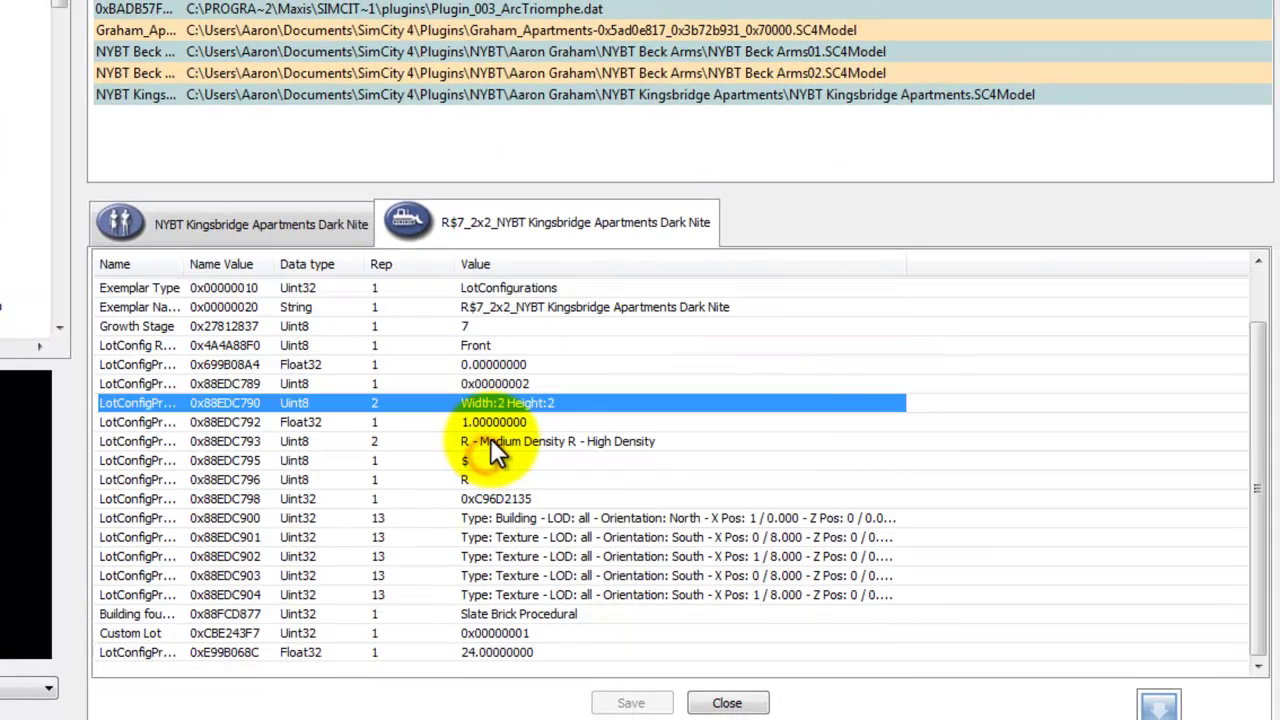
scroll(491, 438, up, 1)
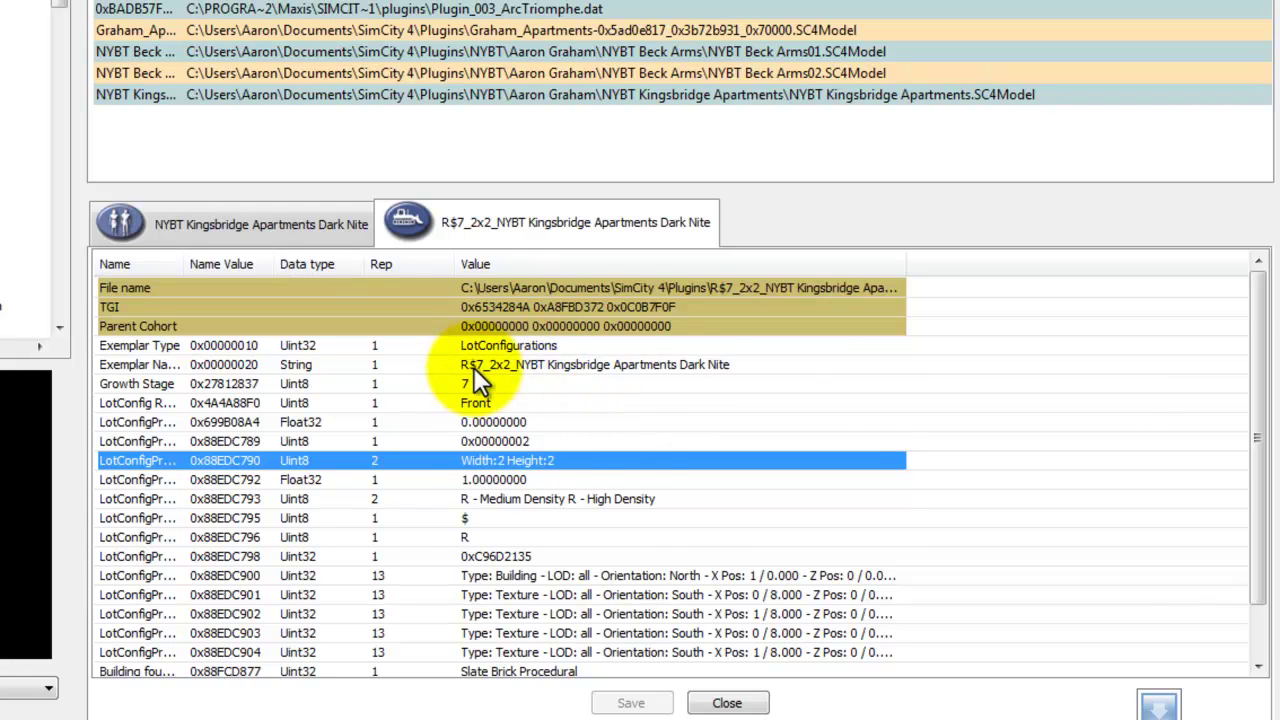
scroll(474, 367, down, 1)
right_click(546, 430)
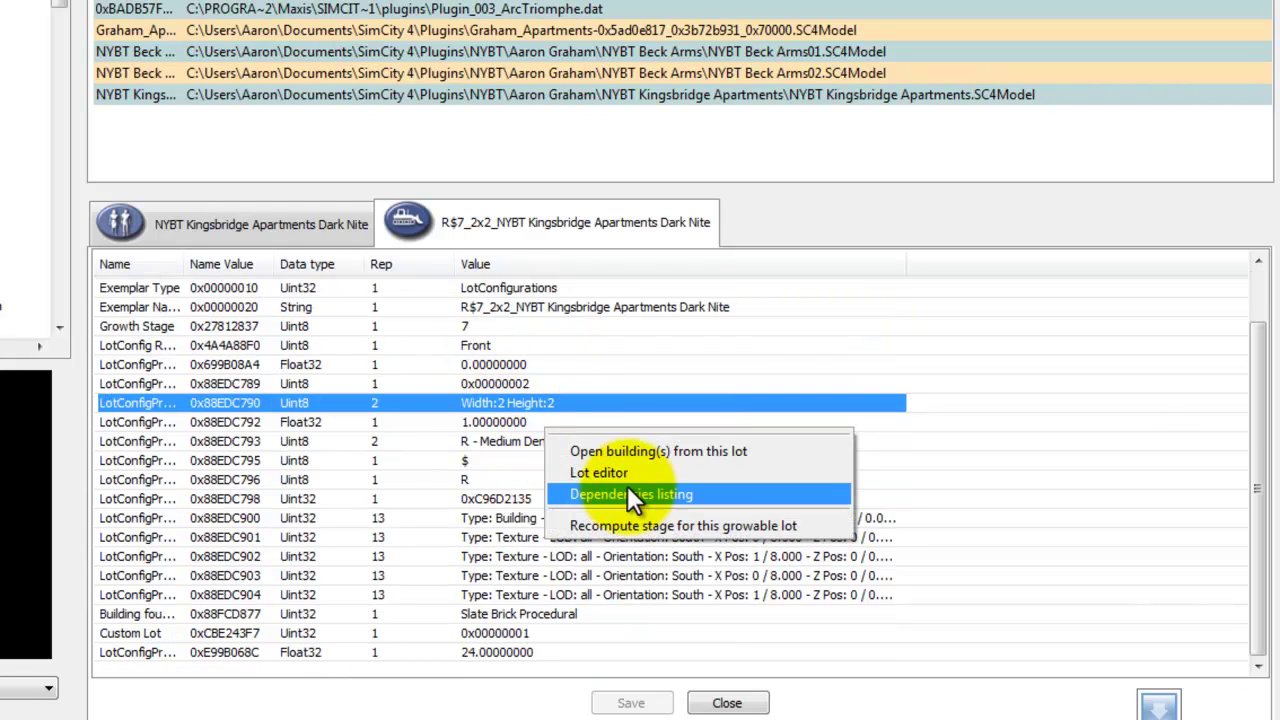
click(635, 525)
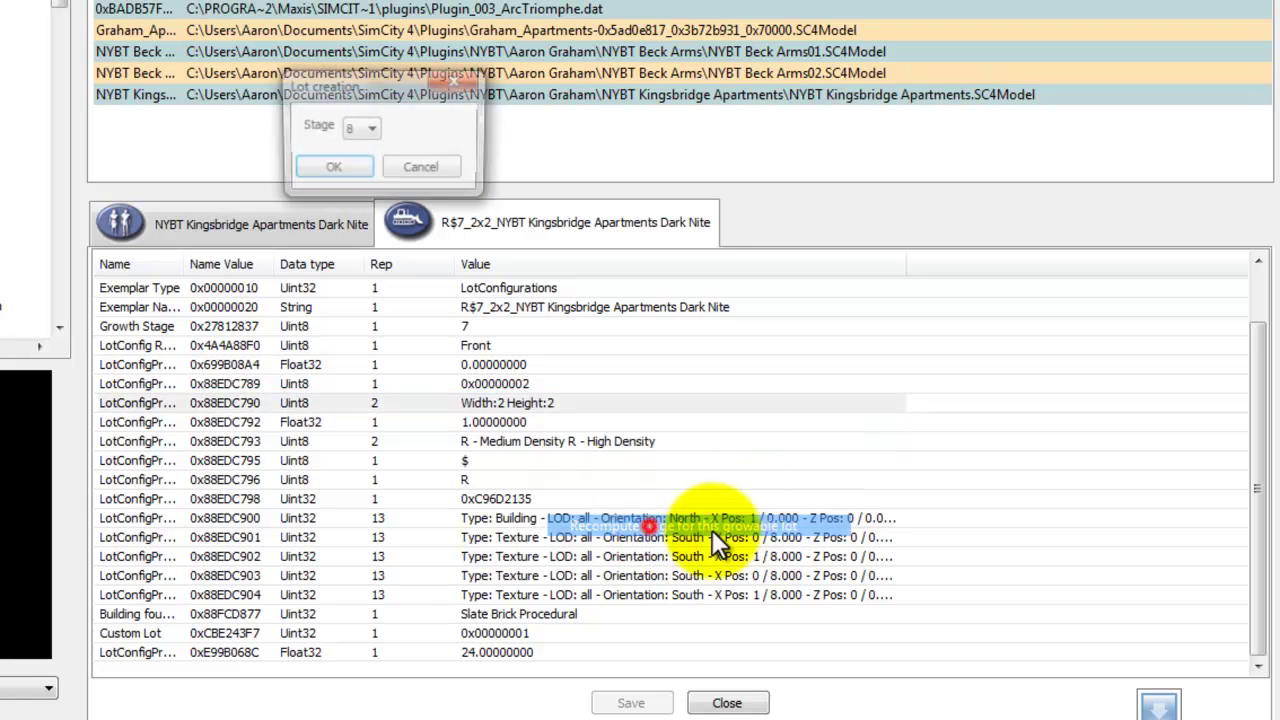
click(360, 128)
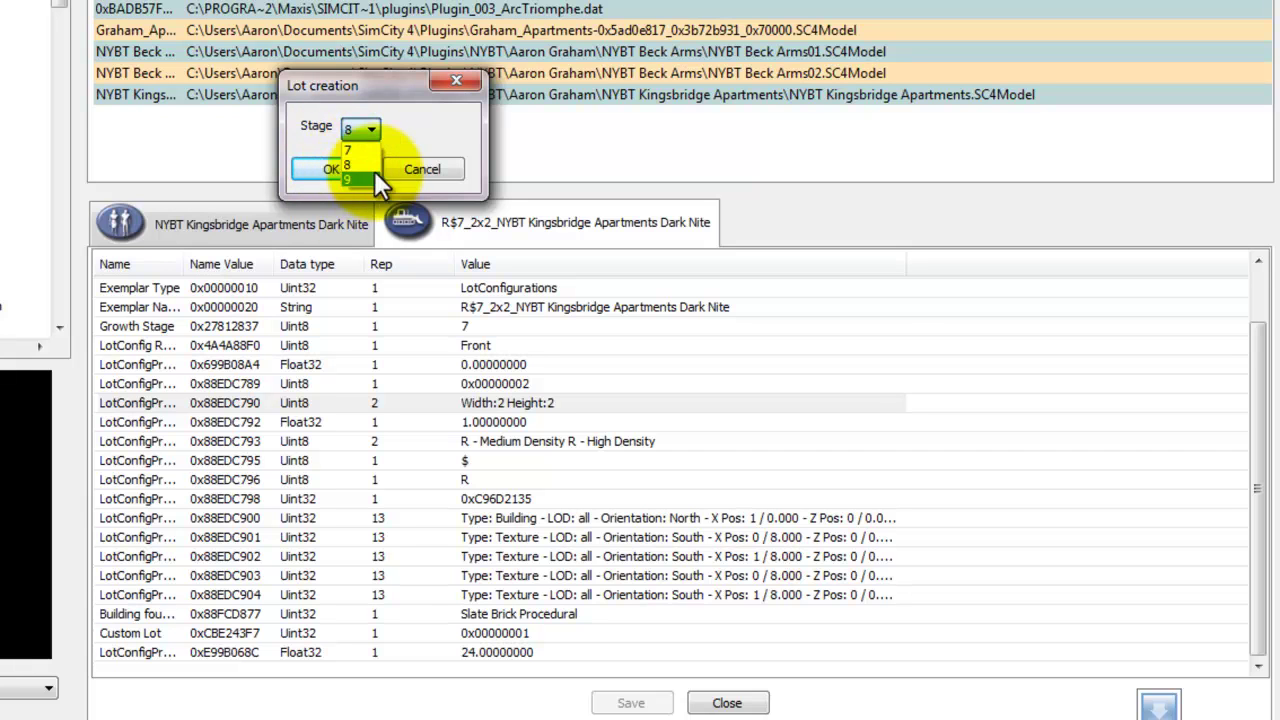
click(353, 147)
click(328, 168)
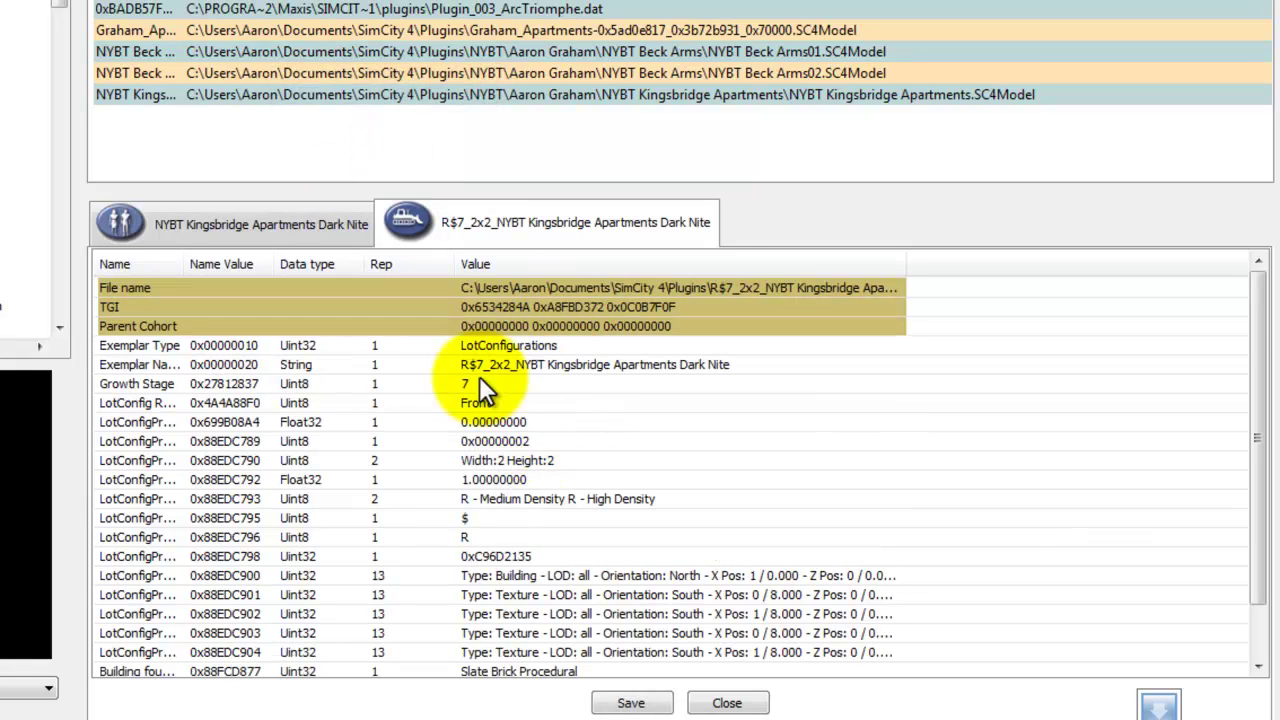
Step: Check the dependencies listing of the R$7_2x2_NYBT Kingsbridge Apartments Dark Nite lot and close it
right_click(479, 376)
click(583, 445)
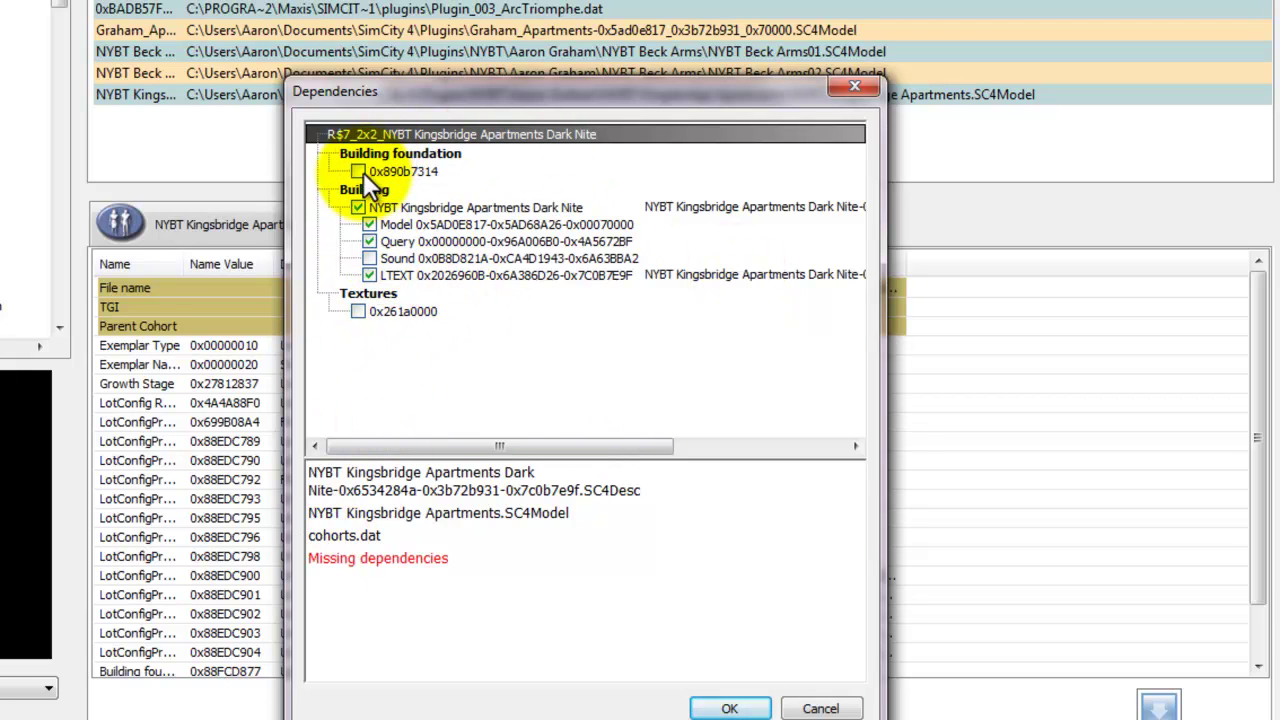
click(853, 88)
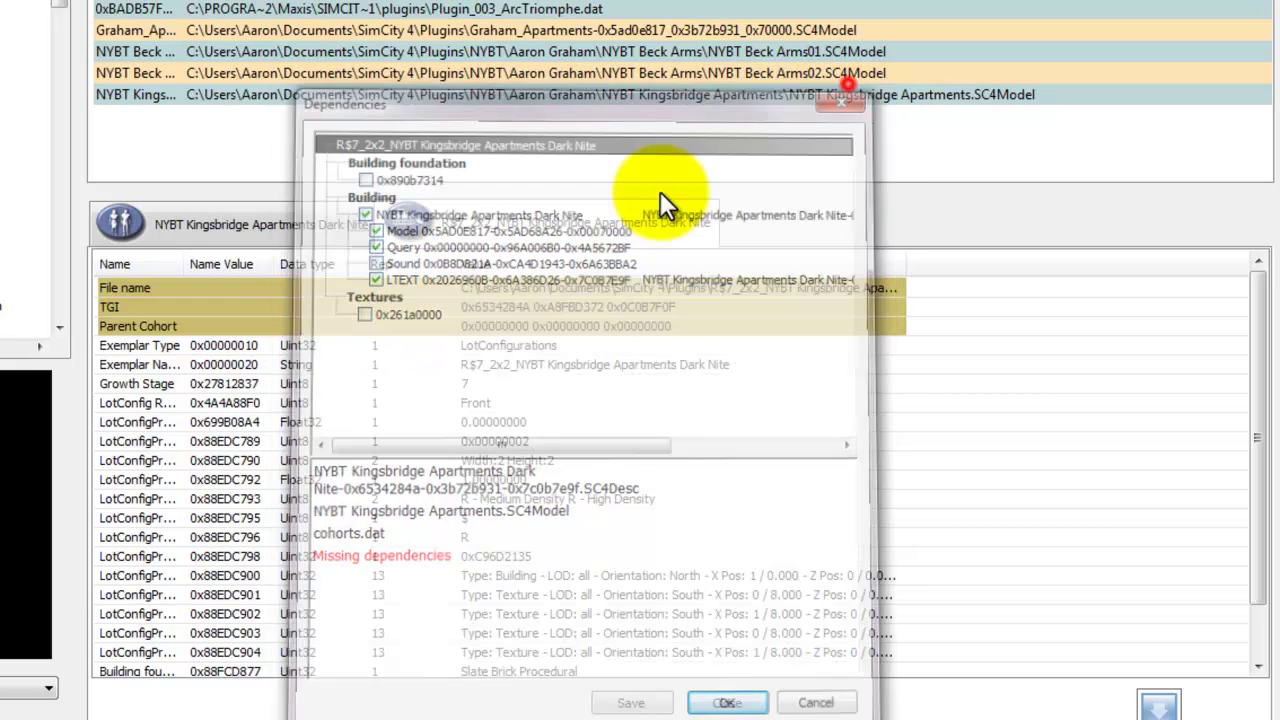
Step: Open the lot in the Lot editor, arrange its windows to inspect the LotPreview, and close the editor
right_click(523, 408)
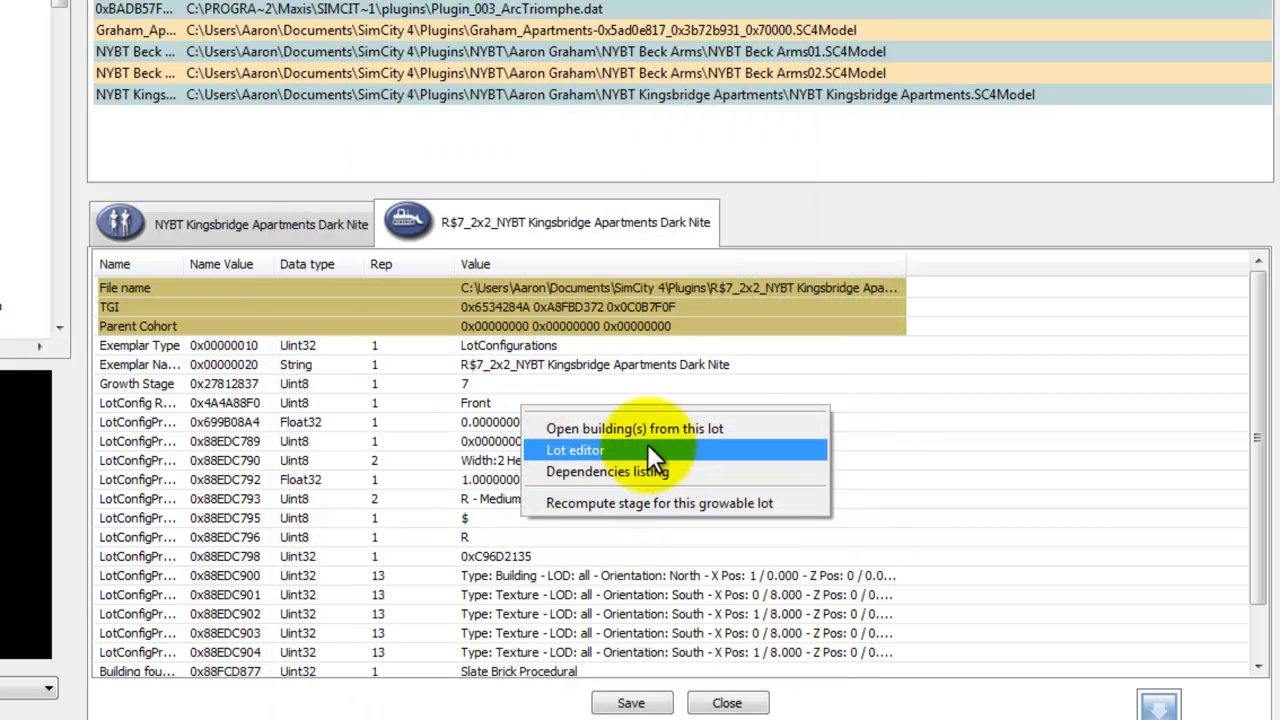
click(642, 449)
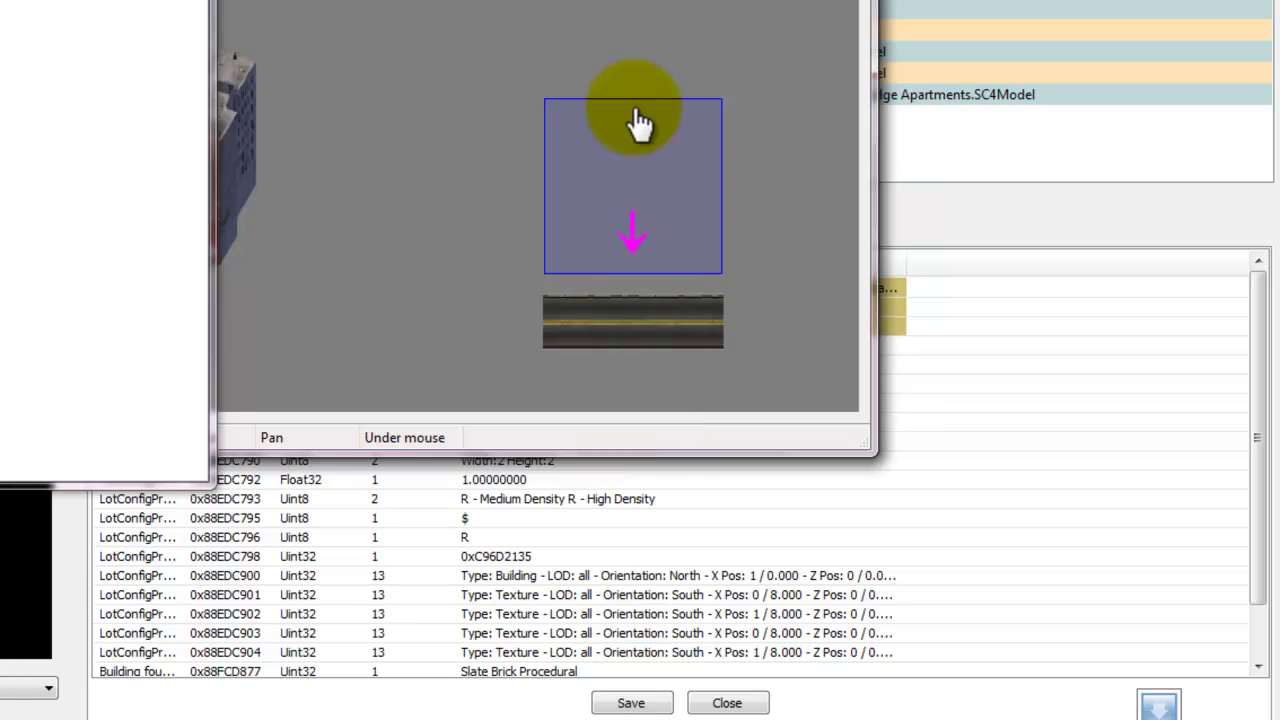
key(super+shift+Up)
mouse_move(600, 10)
mouse_down()
mouse_move(640, 10)
mouse_move(608, 12)
mouse_up()
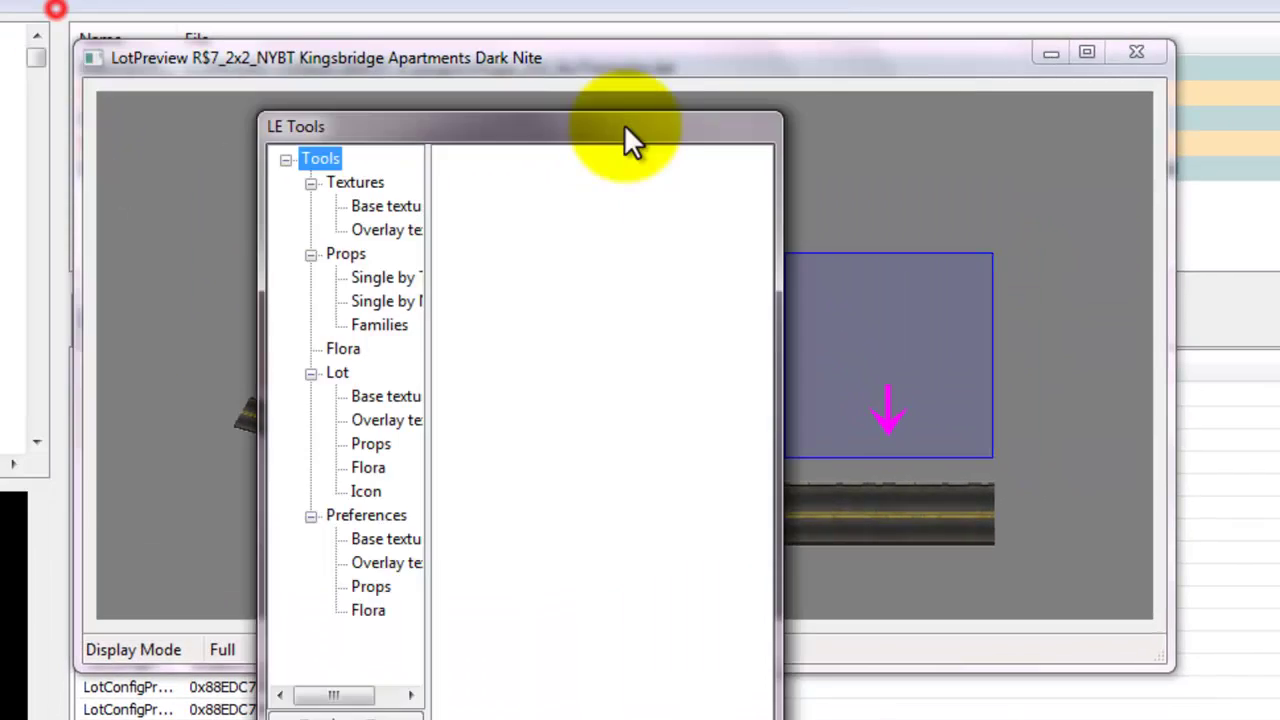
drag(629, 137, 700, 128)
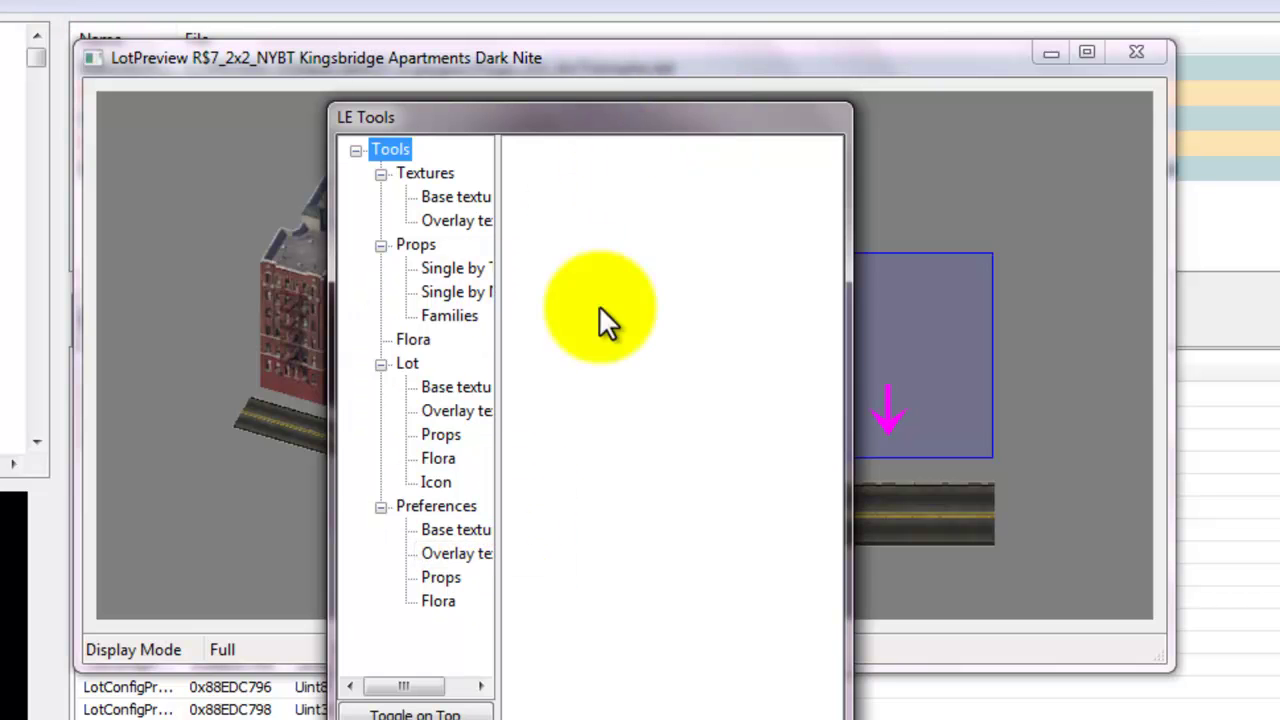
drag(497, 376, 640, 560)
click(515, 713)
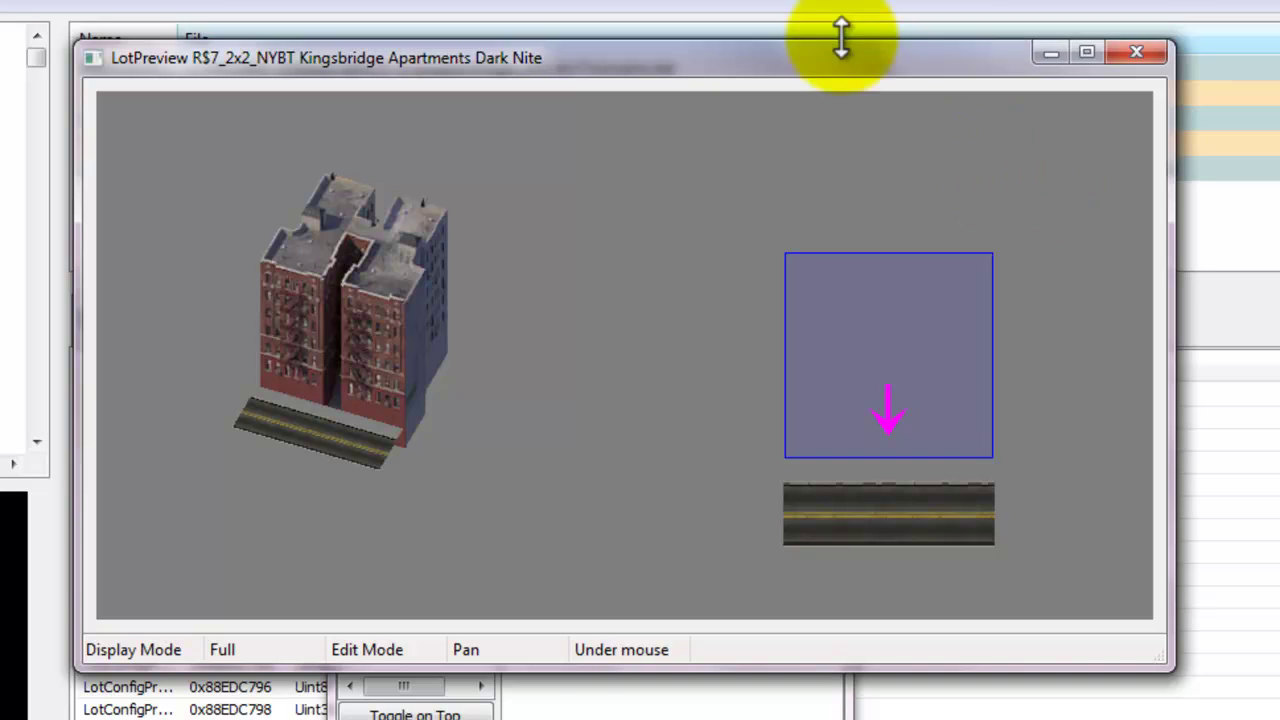
drag(761, 60, 718, 131)
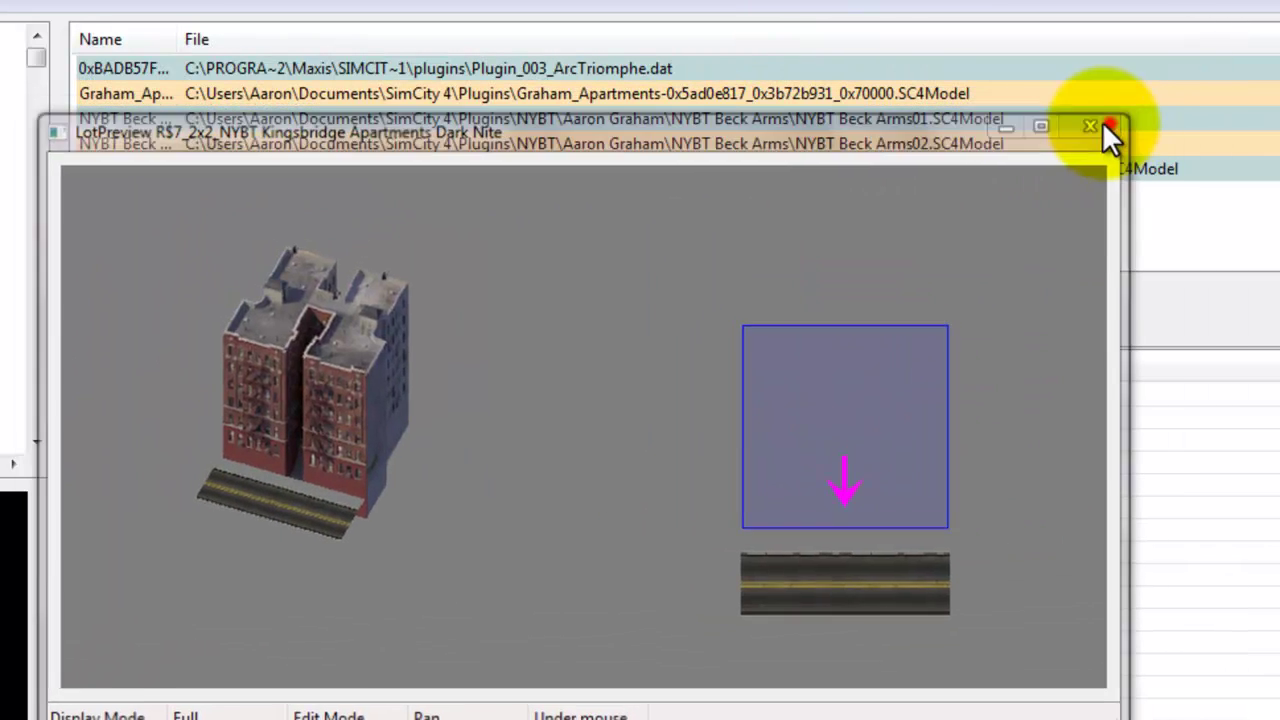
click(1101, 125)
Step: Open the building used by this lot and view its exemplar properties
right_click(603, 505)
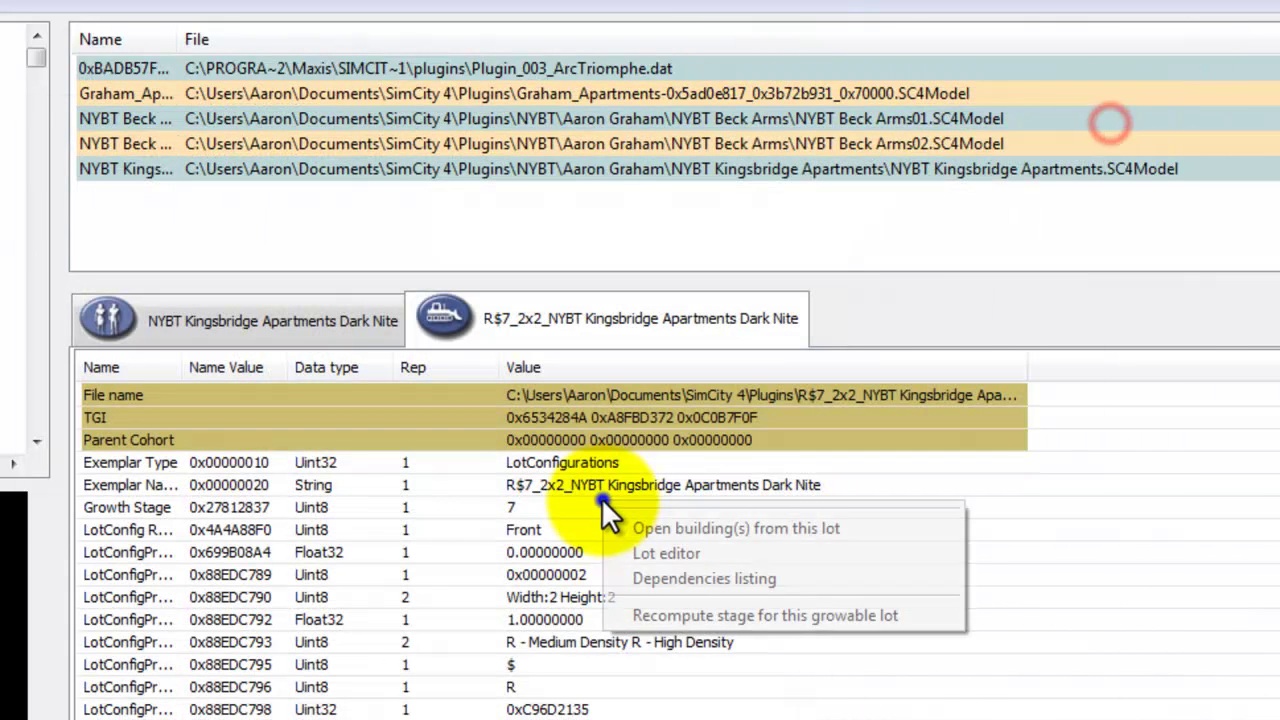
click(762, 525)
click(380, 362)
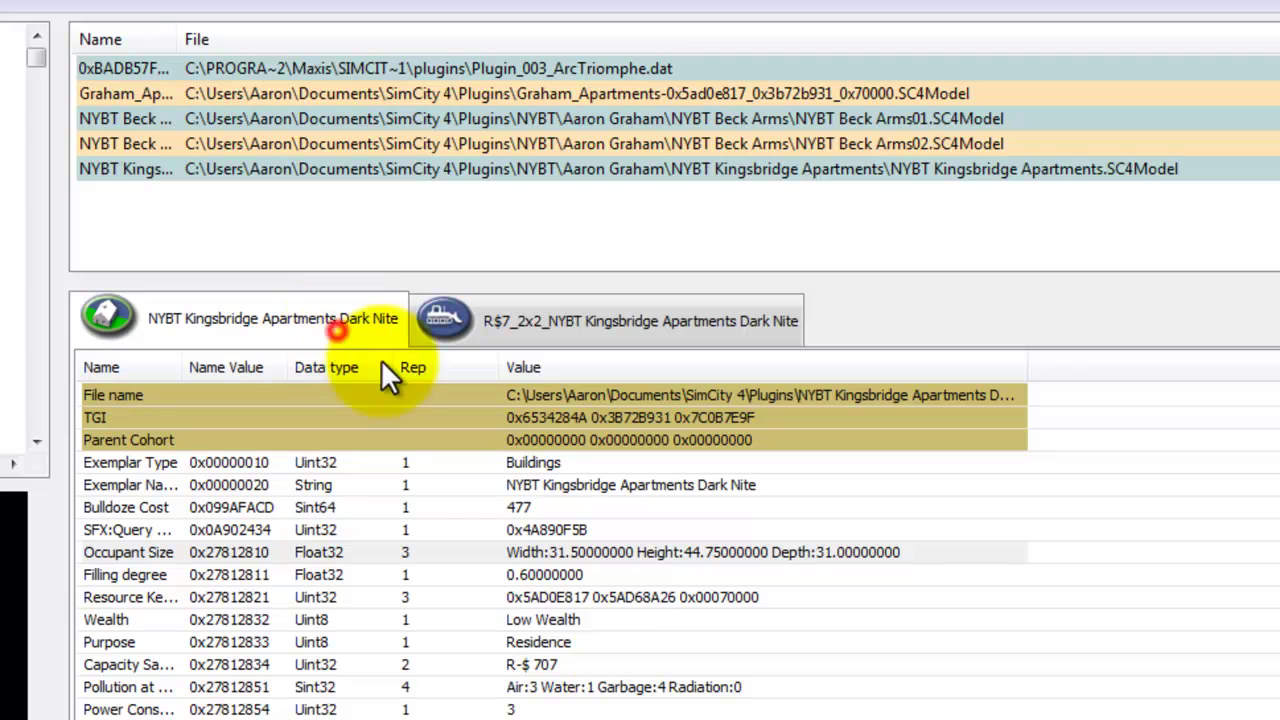